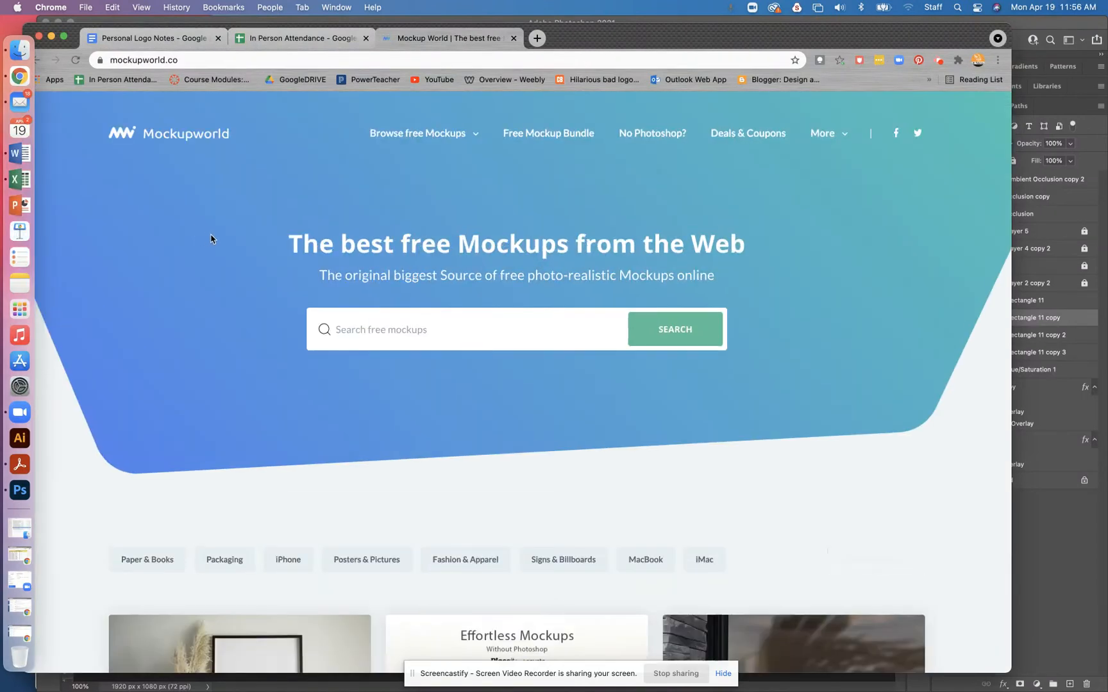
Look over the free mockups on the Mockupworld home page and search the site for "magazine cover"
scroll(260, 366, "down", 10)
scroll(277, 360, "down", 7)
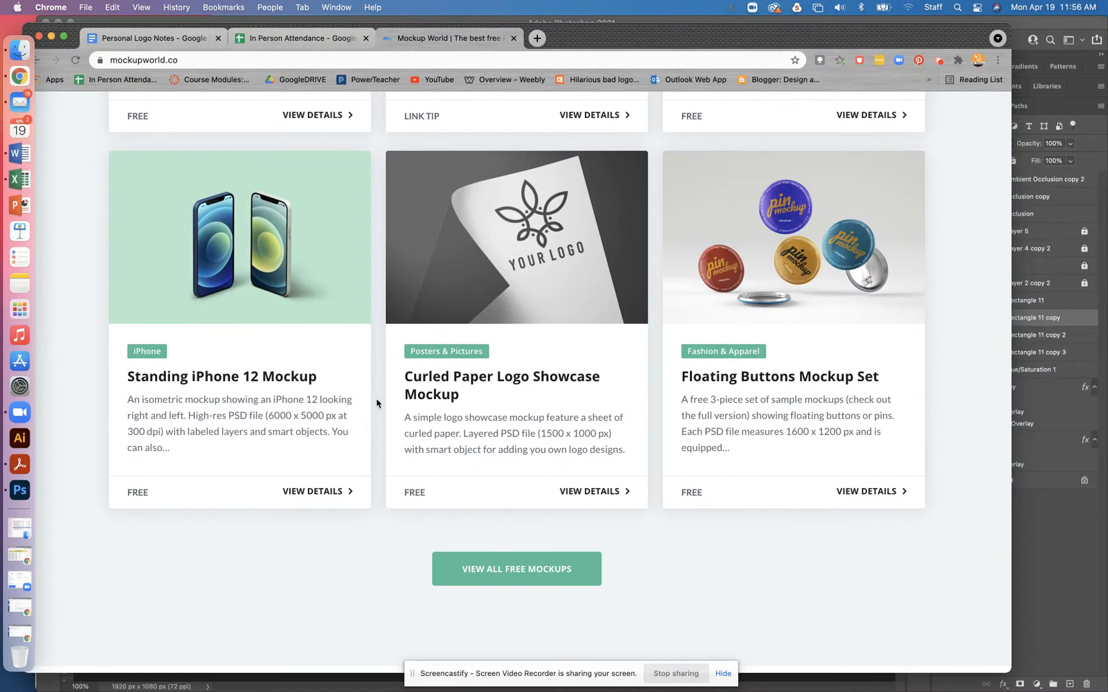
scroll(377, 403, "down", 1)
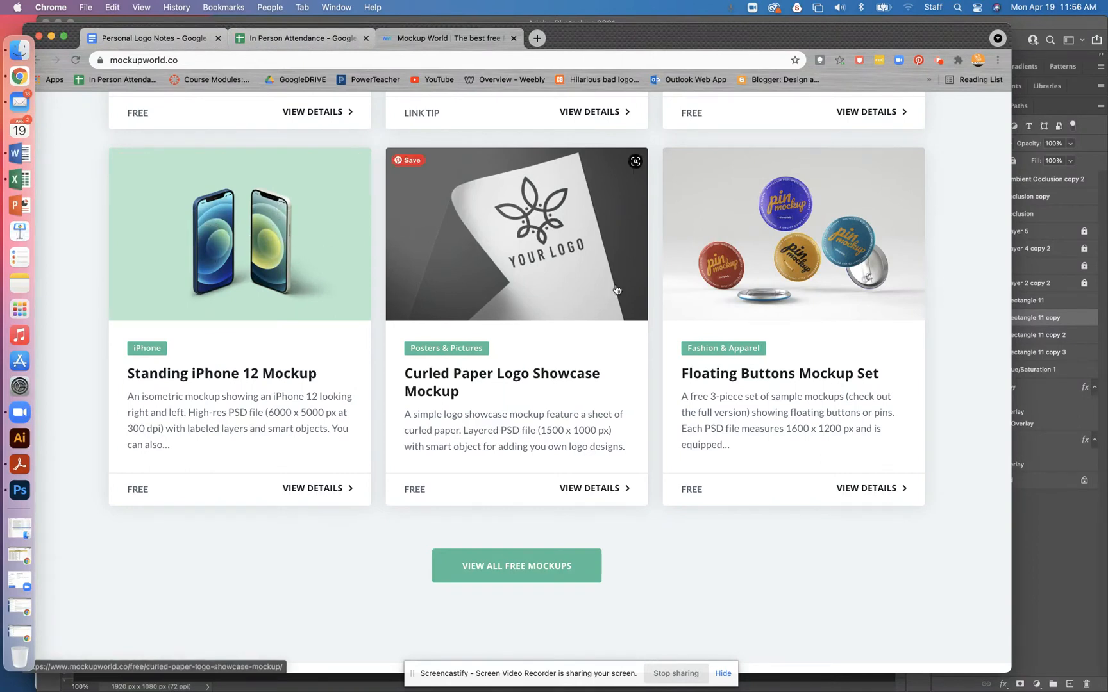
scroll(804, 330, "up", 6)
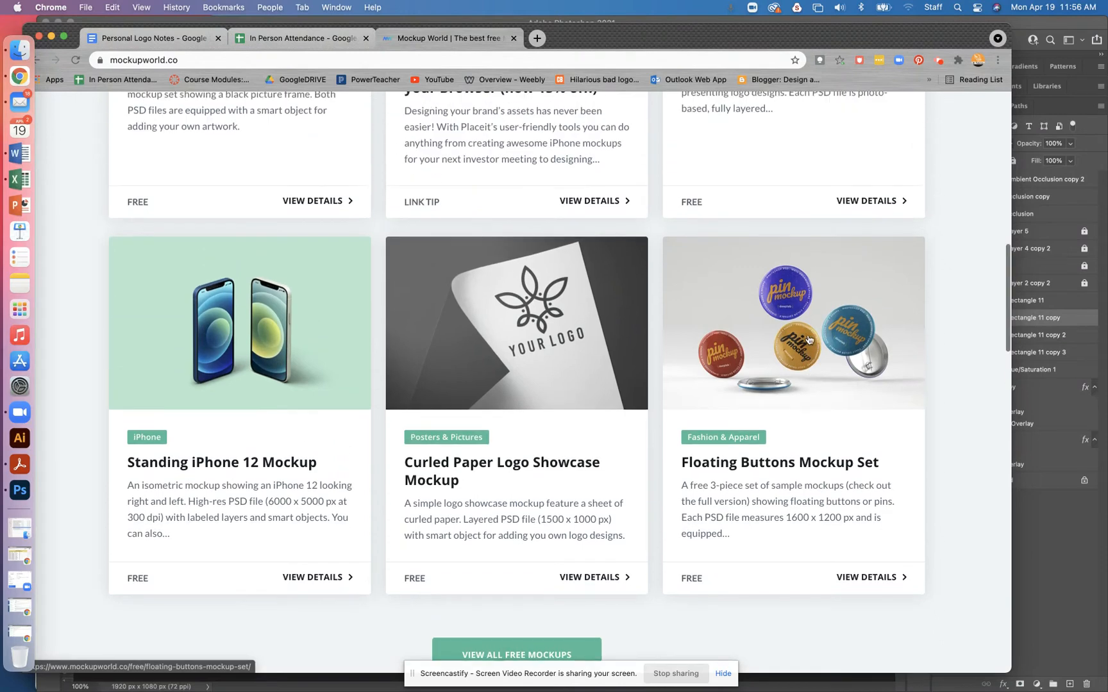
scroll(530, 309, "up", 7)
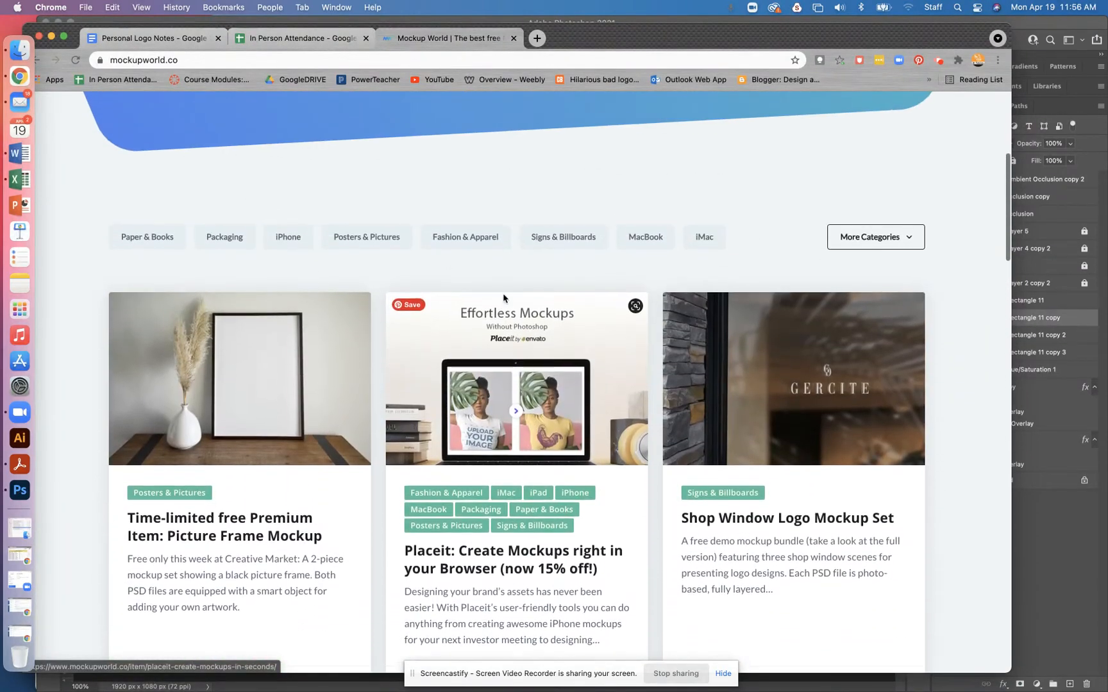
left_click(387, 317)
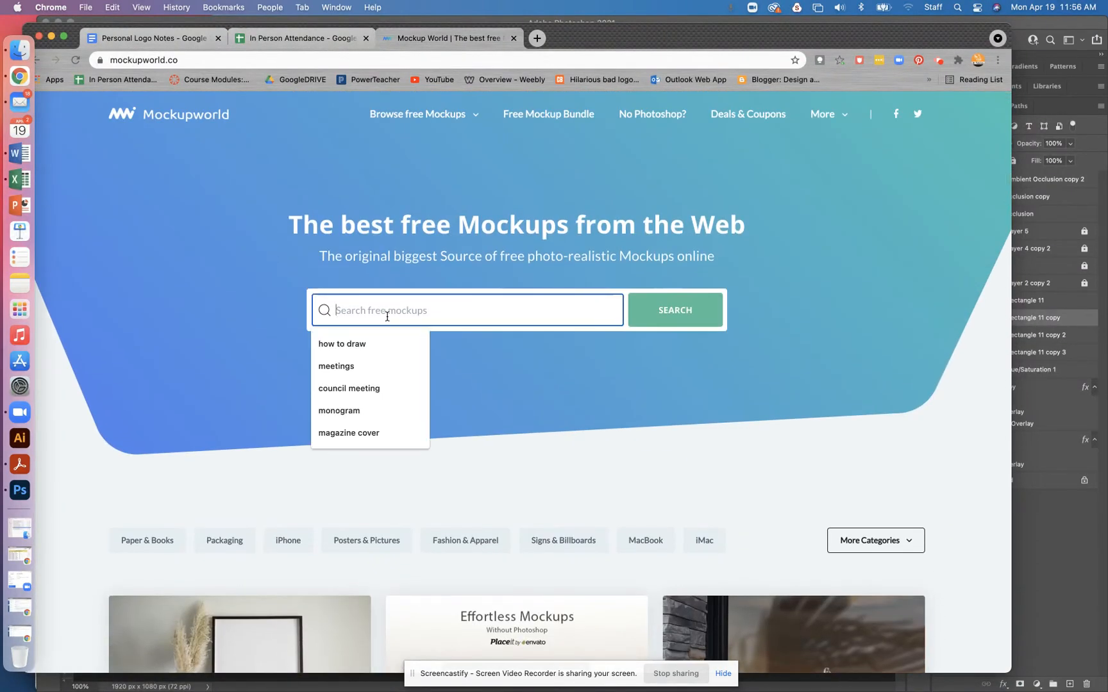
type("magazine cover")
key("Return")
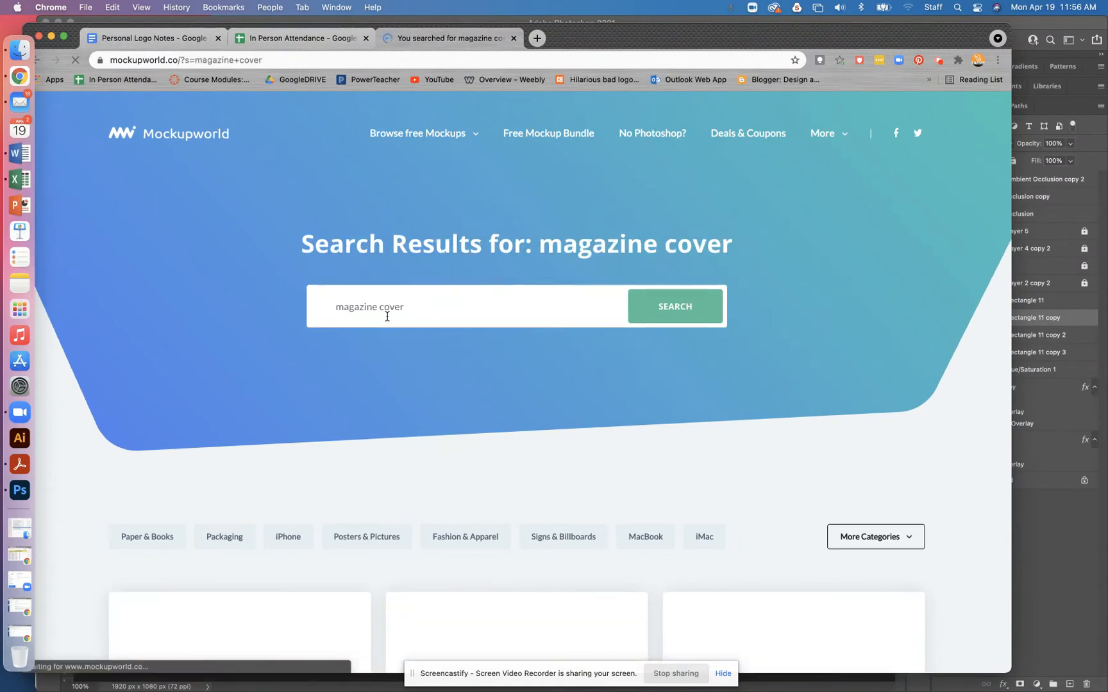
Browse the magazine cover mockups on both the first and second pages of search results
scroll(429, 334, "down", 3)
scroll(429, 334, "down", 5)
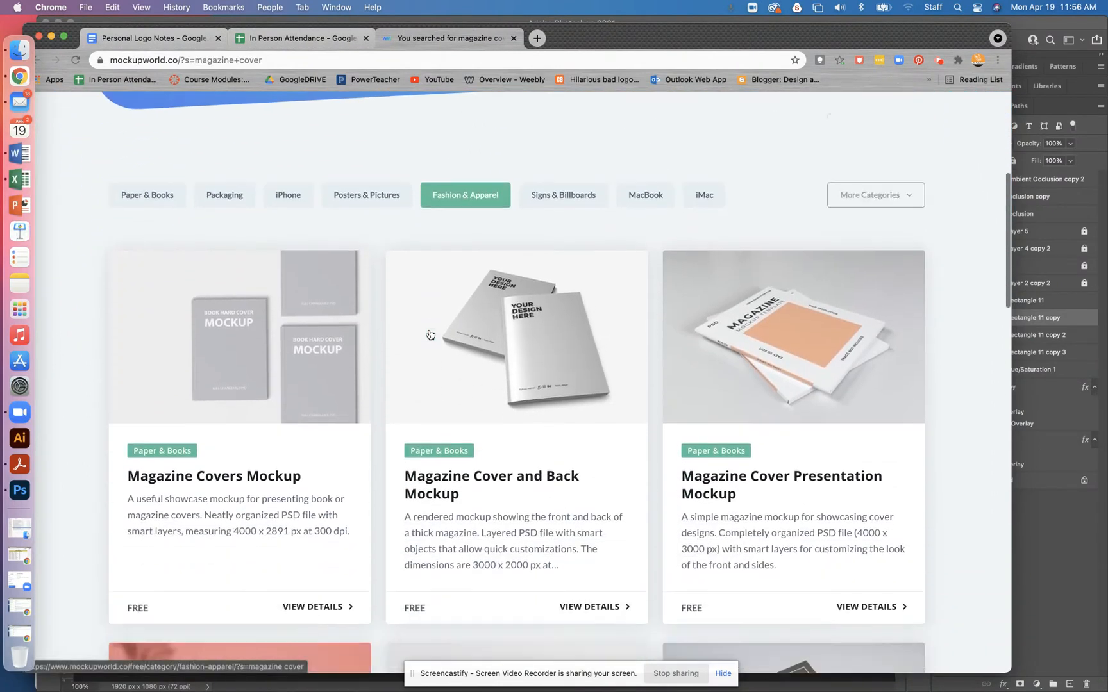
scroll(506, 341, "up", 1)
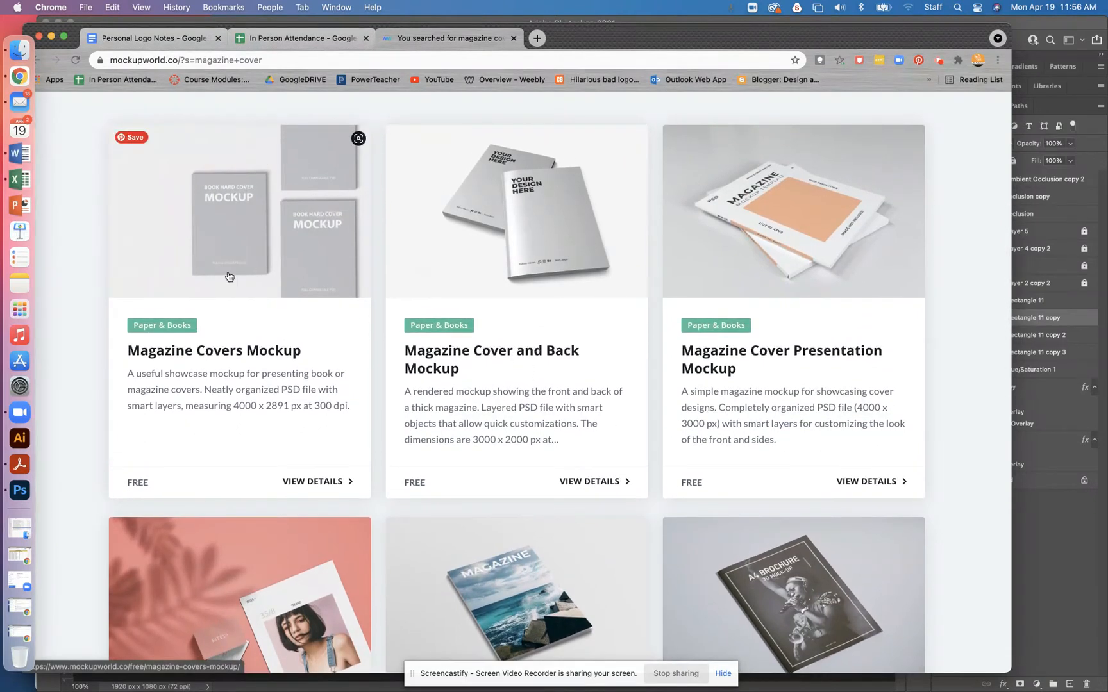
scroll(398, 330, "down", 2)
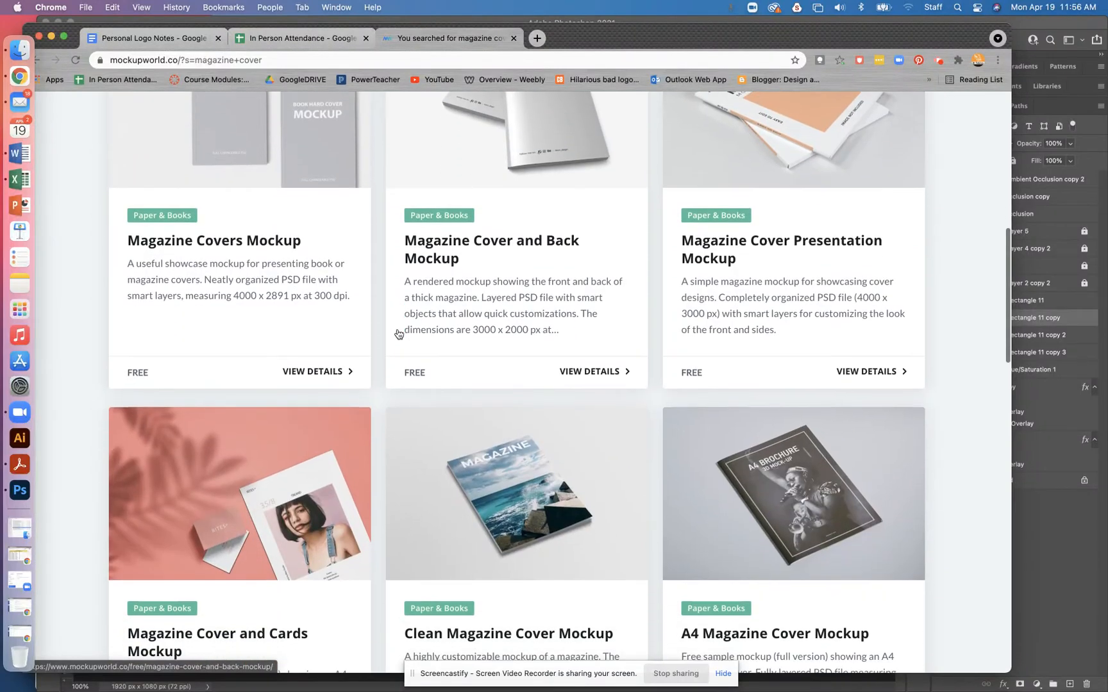
scroll(397, 334, "down", 2)
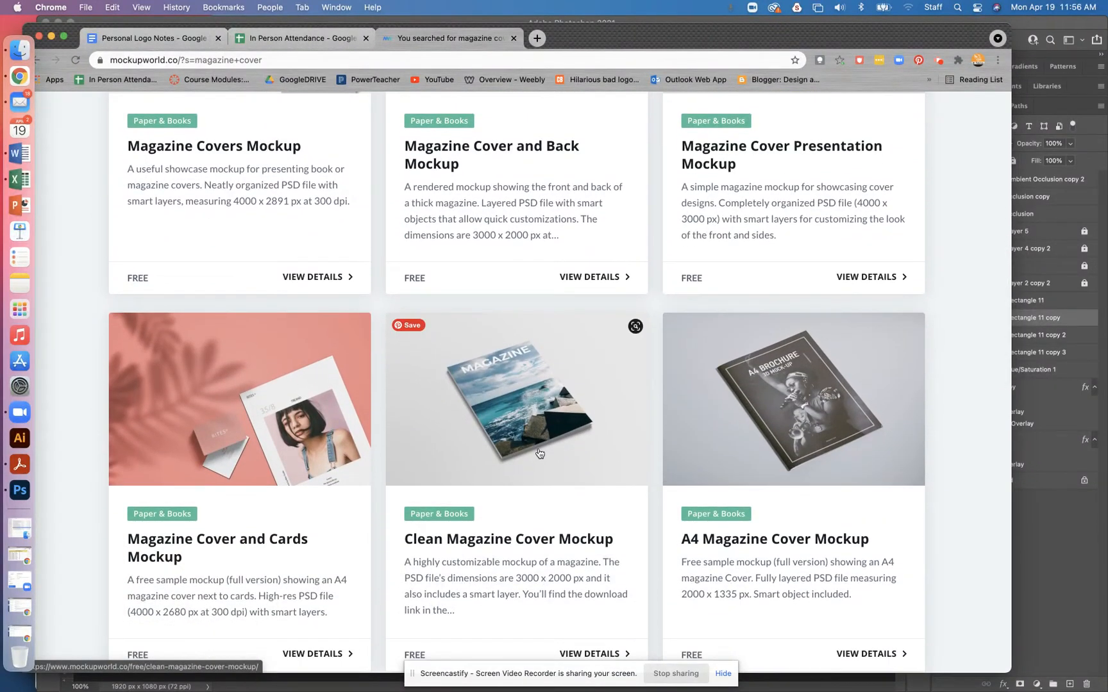
scroll(538, 452, "down", 9)
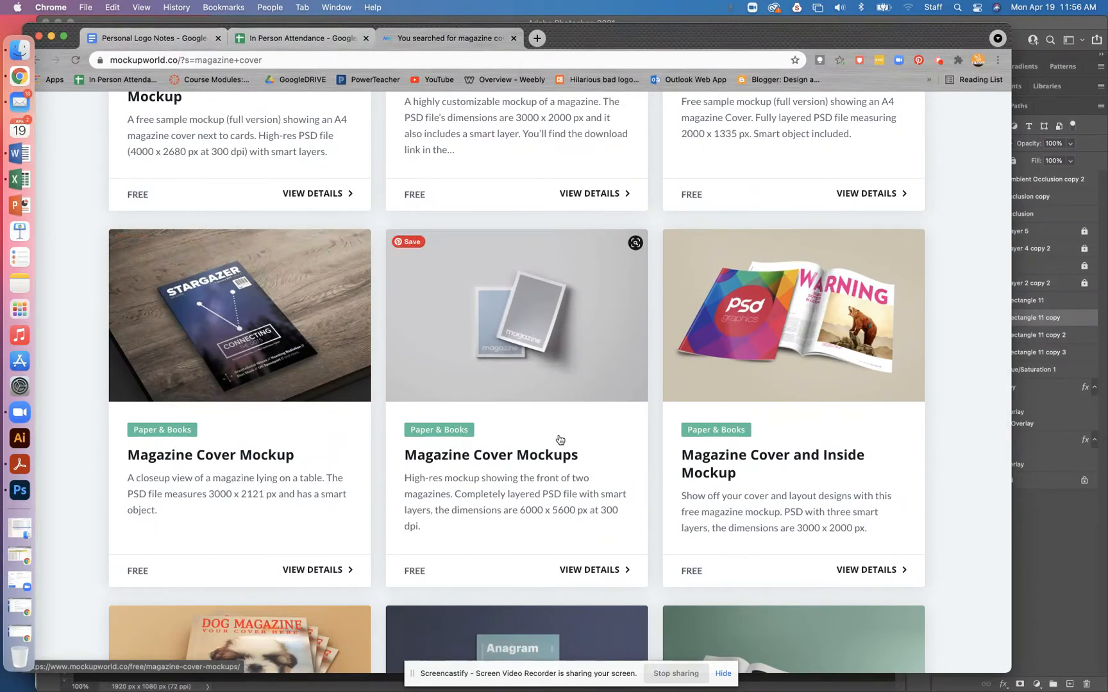
scroll(560, 440, "down", 8)
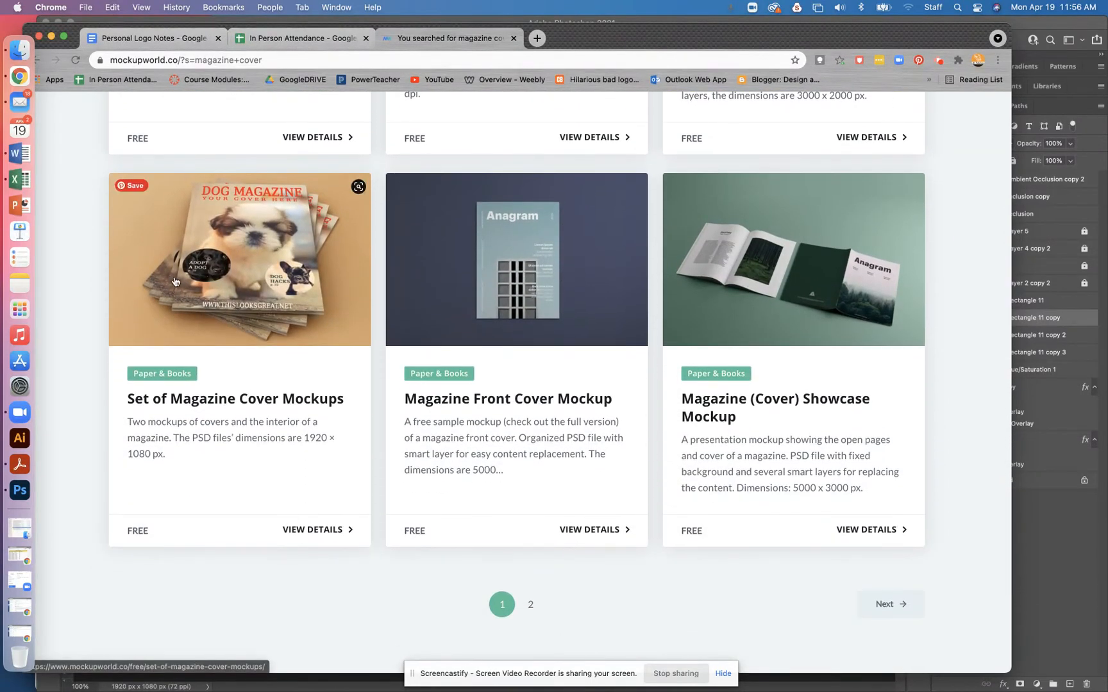
left_click(531, 604)
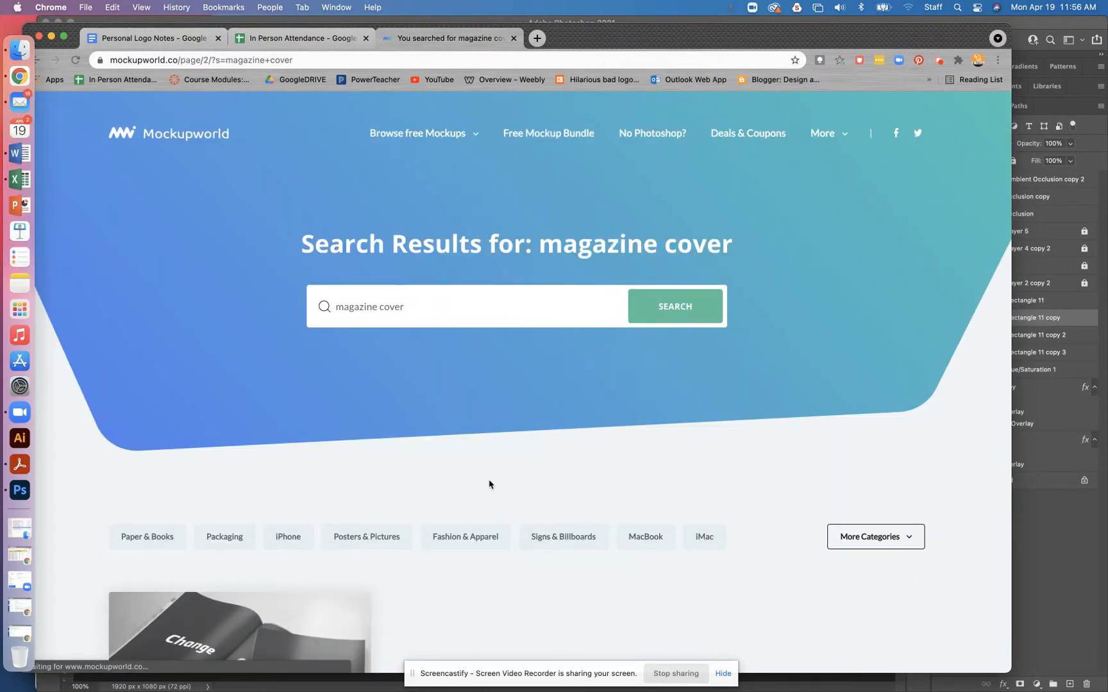
scroll(489, 484, "down", 3)
scroll(489, 484, "down", 6)
scroll(489, 484, "up", 8)
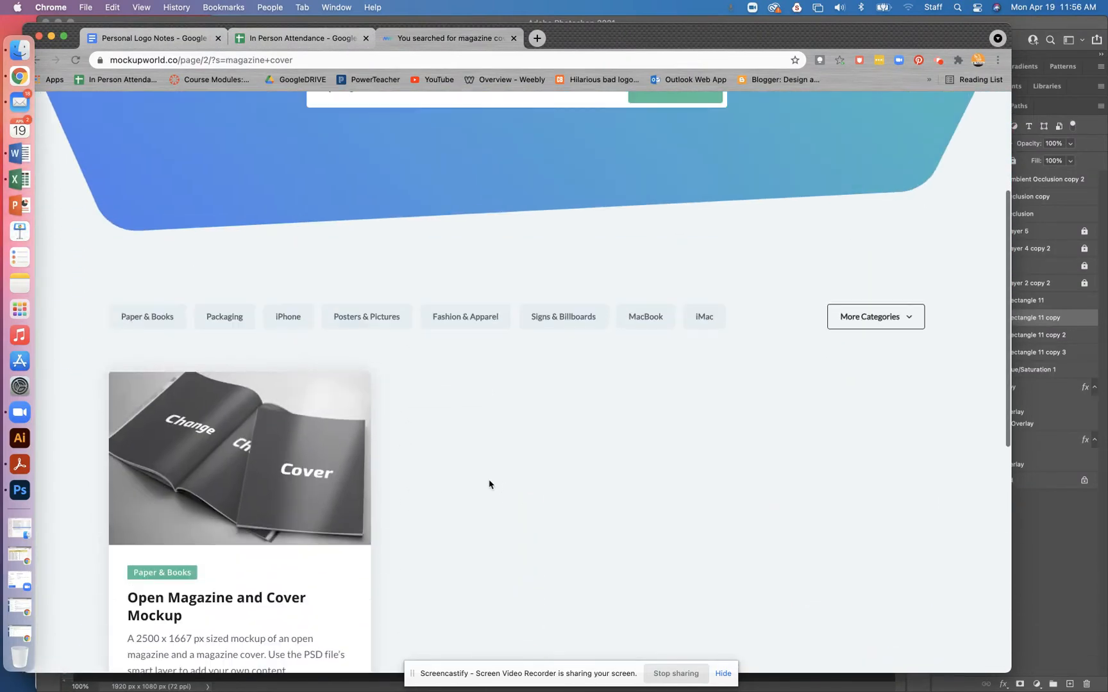
Search Mockupworld for "business cards" and look through the mockups found
left_click(398, 303)
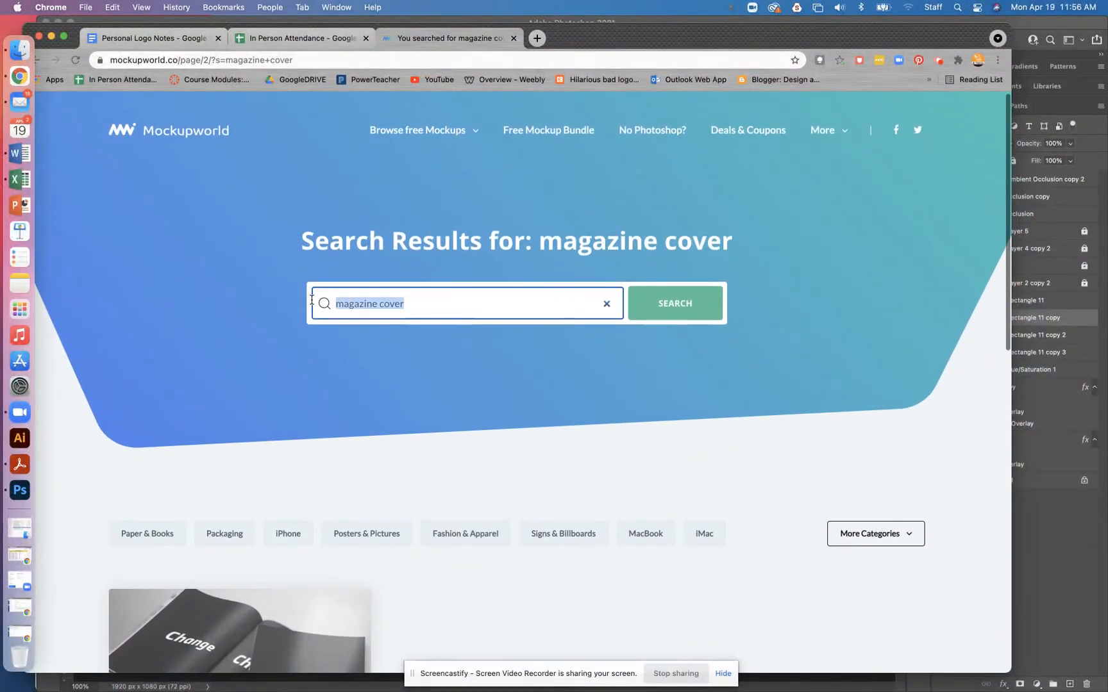
type("business cards")
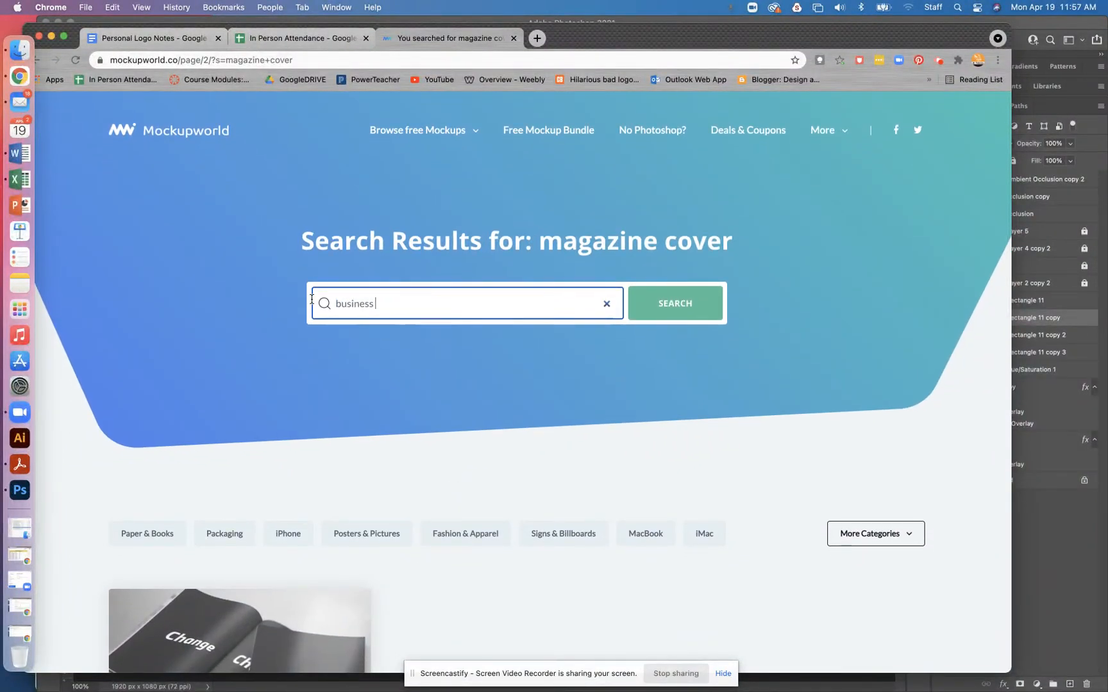
key("Return")
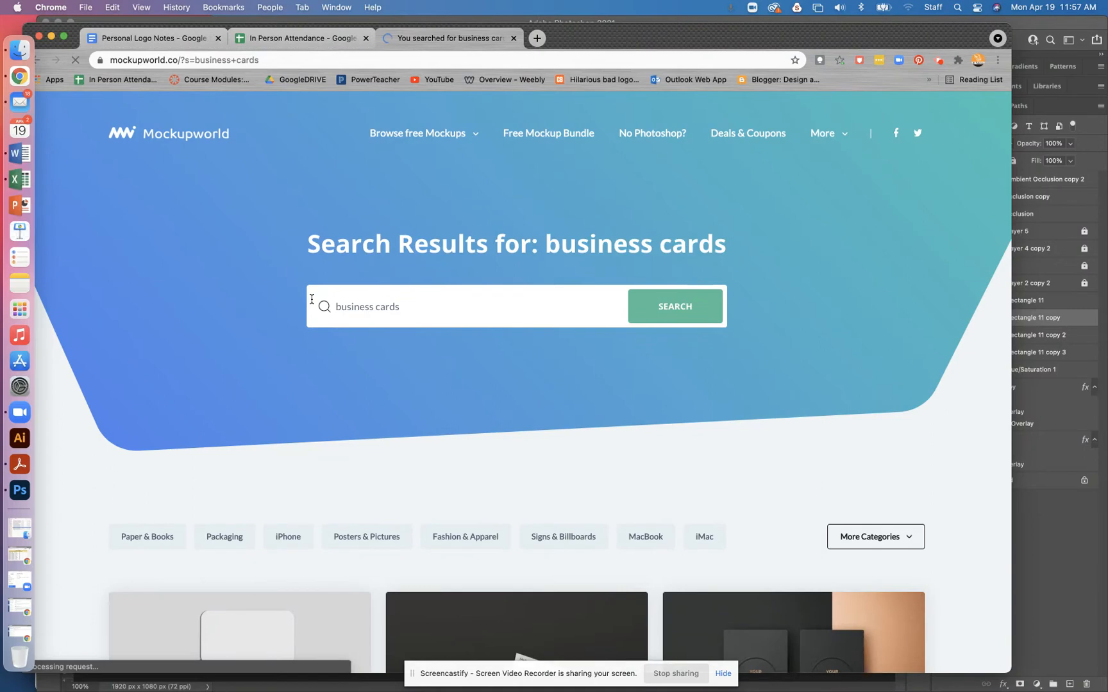
scroll(470, 396, "down", 10)
scroll(470, 395, "down", 5)
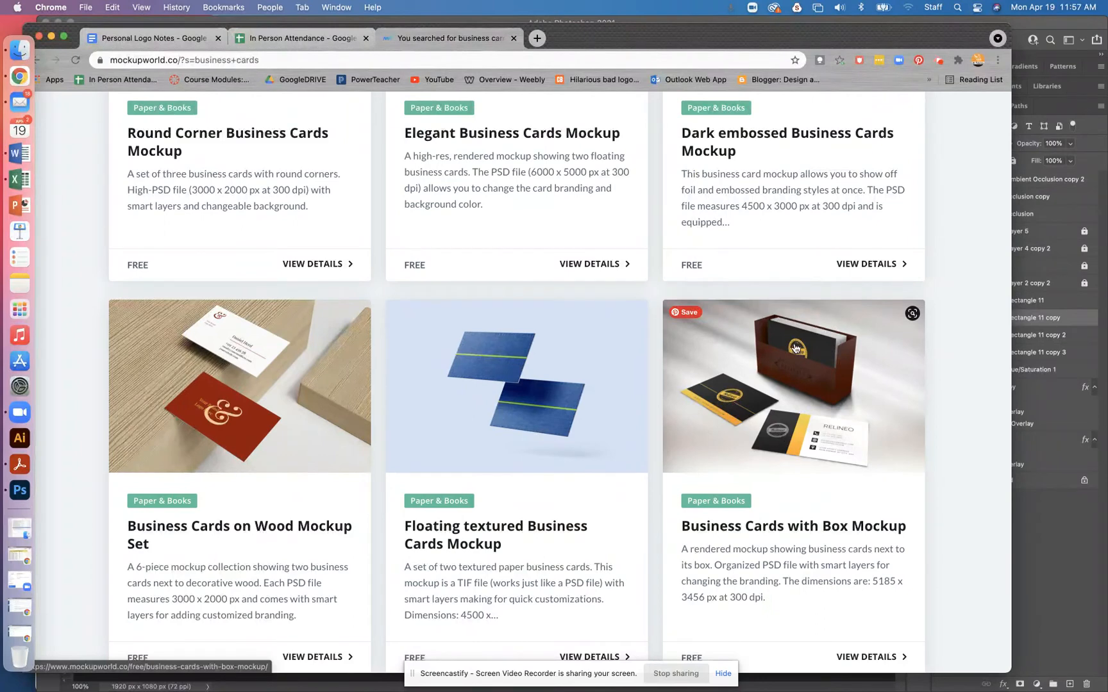
scroll(283, 471, "down", 20)
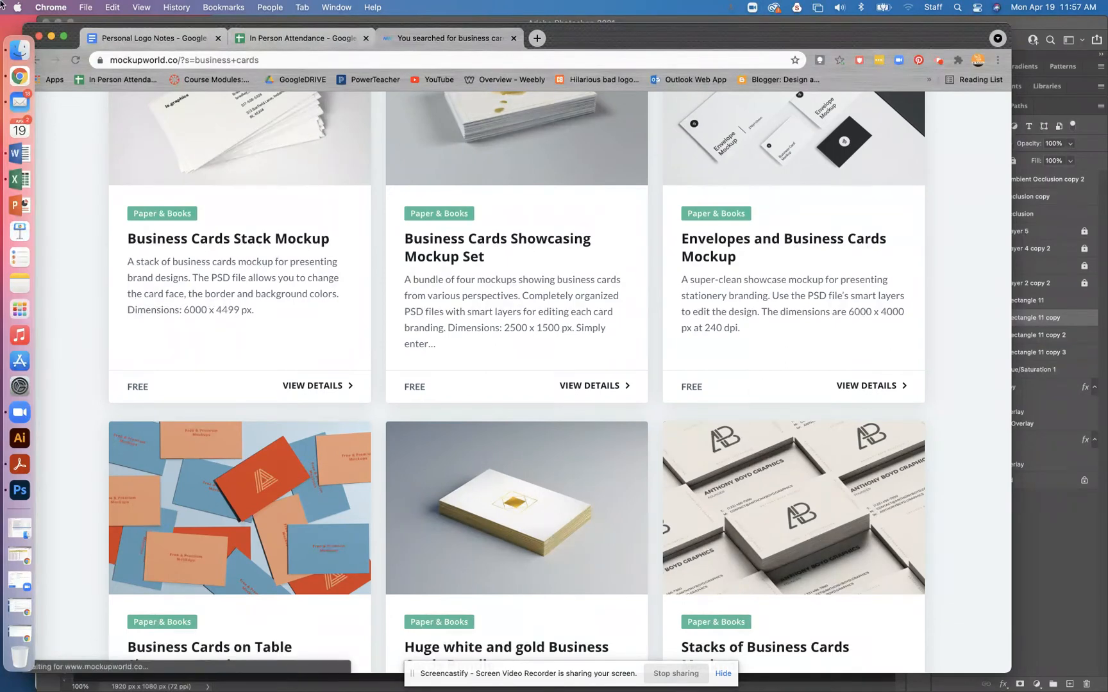
Switch to Photoshop and hide every layer above Background in the magazine cover mockup
left_click_drag(695, 44, 697, 119)
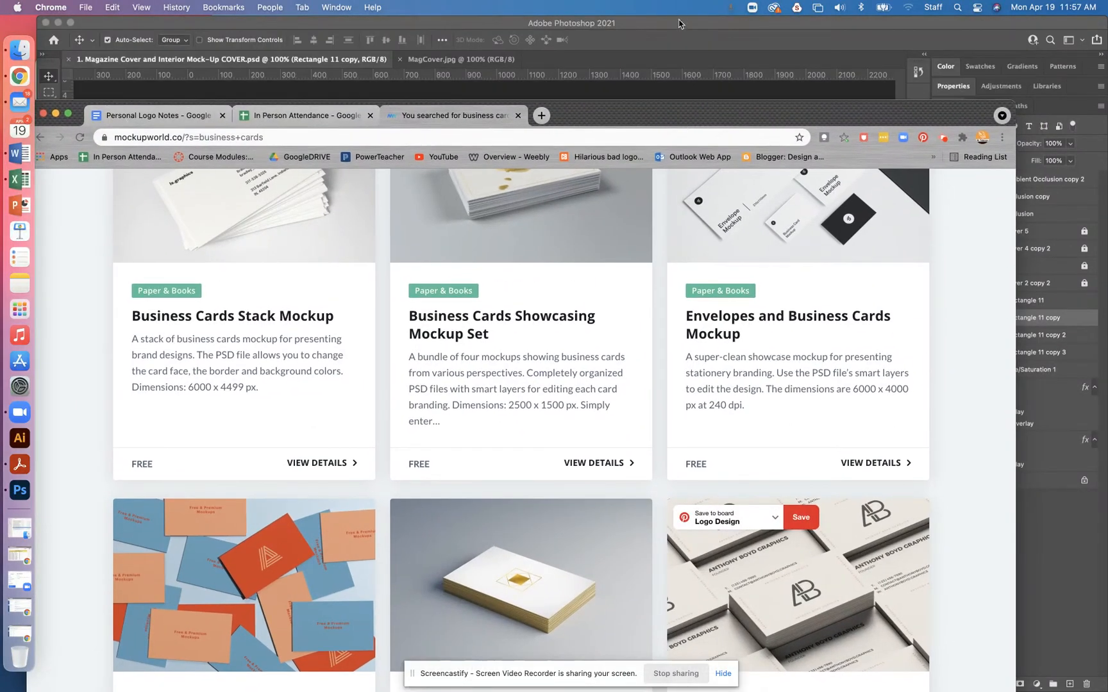
left_click(589, 38)
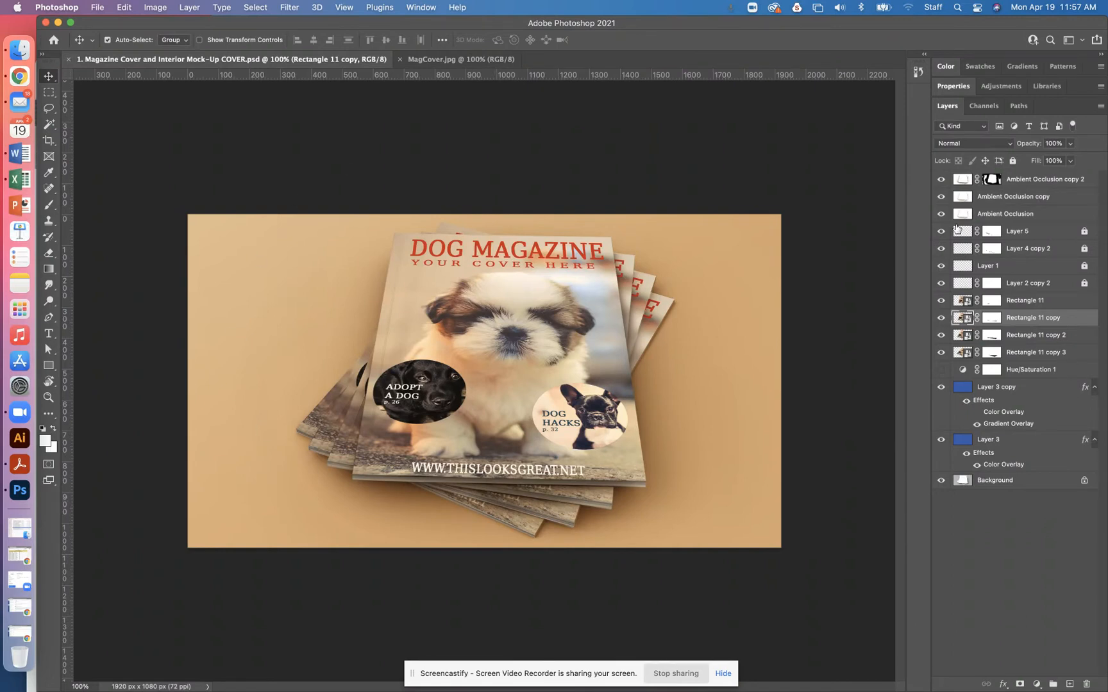
left_click_drag(941, 182, 939, 454)
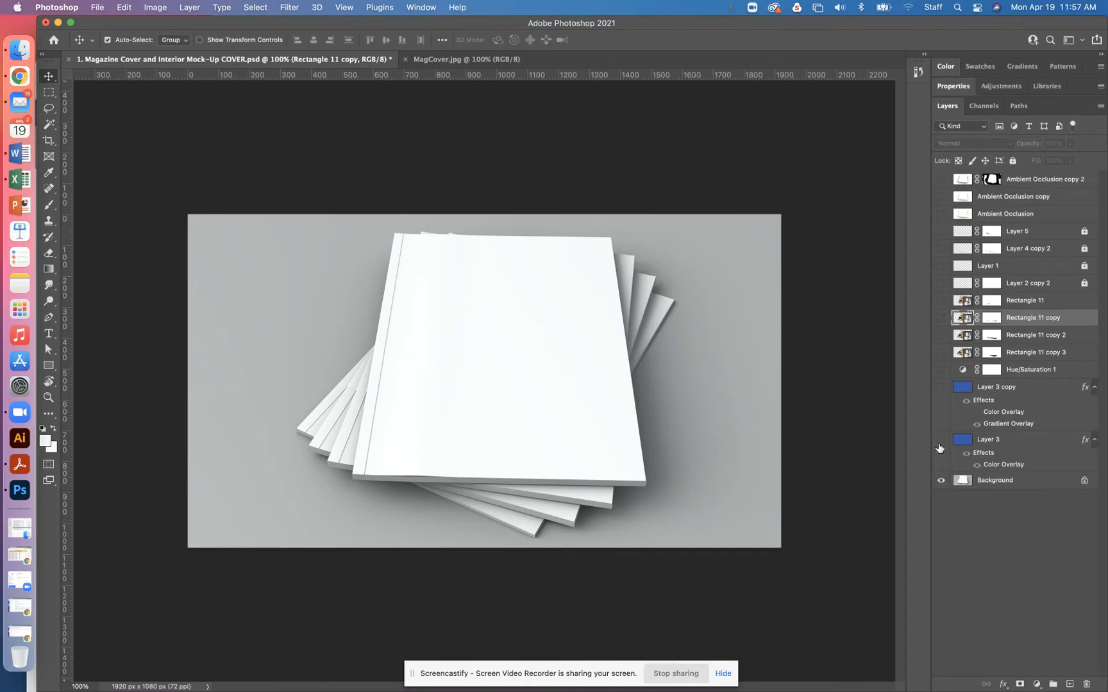
Turn on the visibility of Layer 3, Layer 3 copy and the Hue/Saturation 1 adjustment layer, checking Layer 3 without its effects
left_click(941, 440)
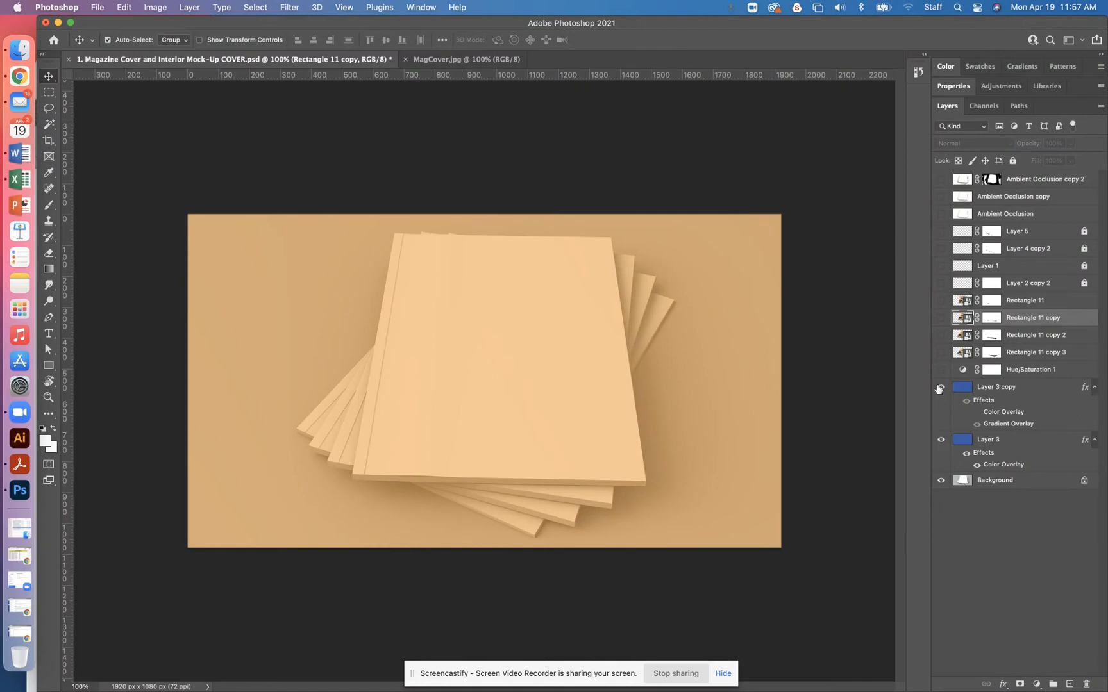
left_click(940, 387)
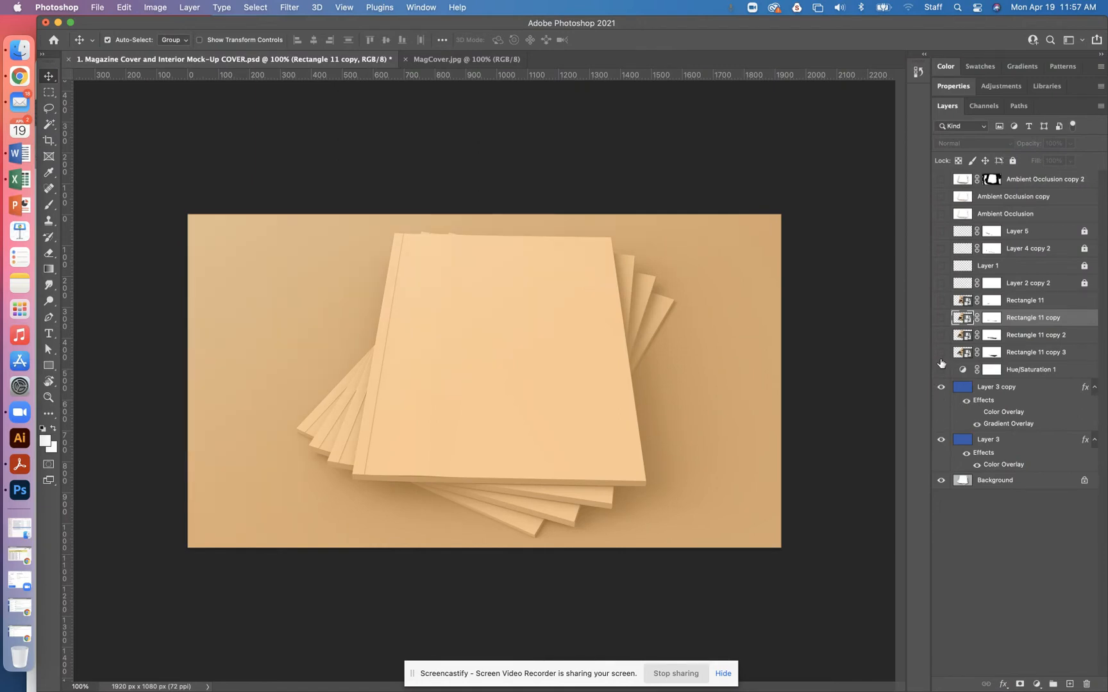
left_click(967, 454)
left_click(967, 453)
left_click(941, 370)
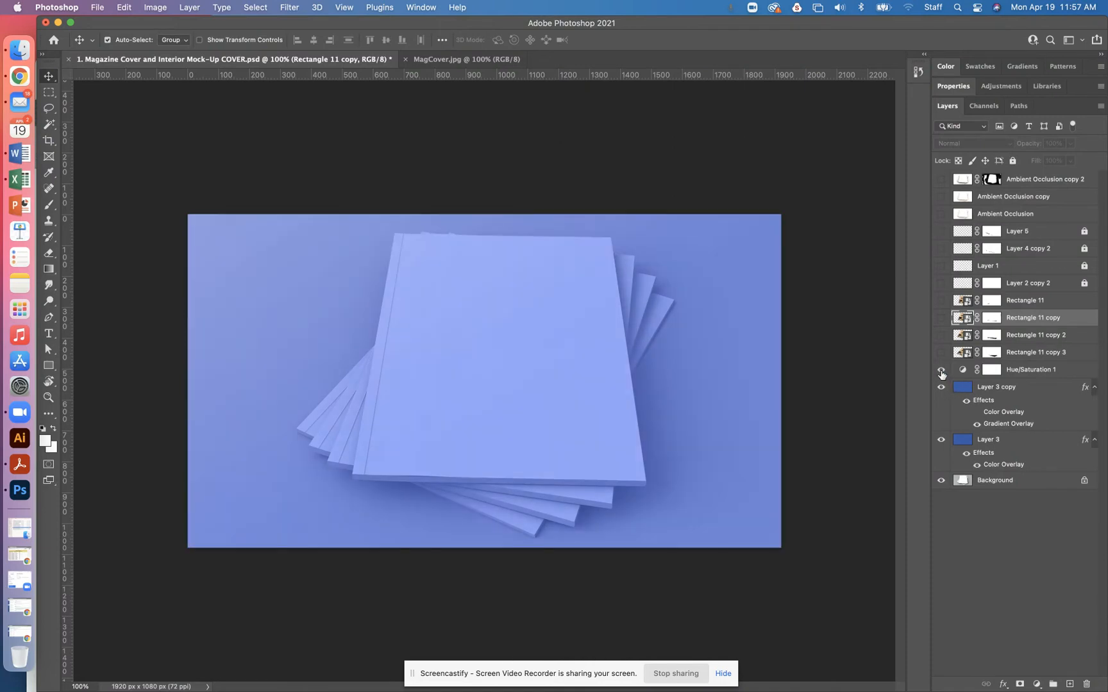
Set the hue of the Hue/Saturation 1 adjustment layer to -151
double_click(963, 374)
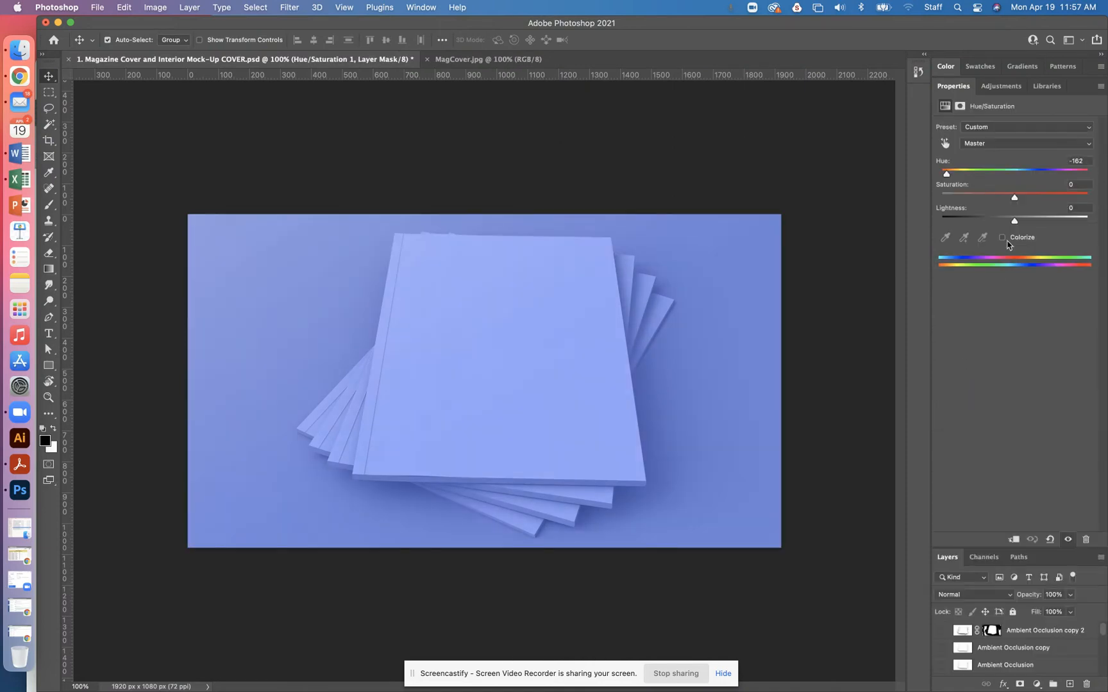
mouse_move(949, 178)
left_mouse_down()
mouse_move(1061, 178)
mouse_move(949, 174)
left_mouse_up()
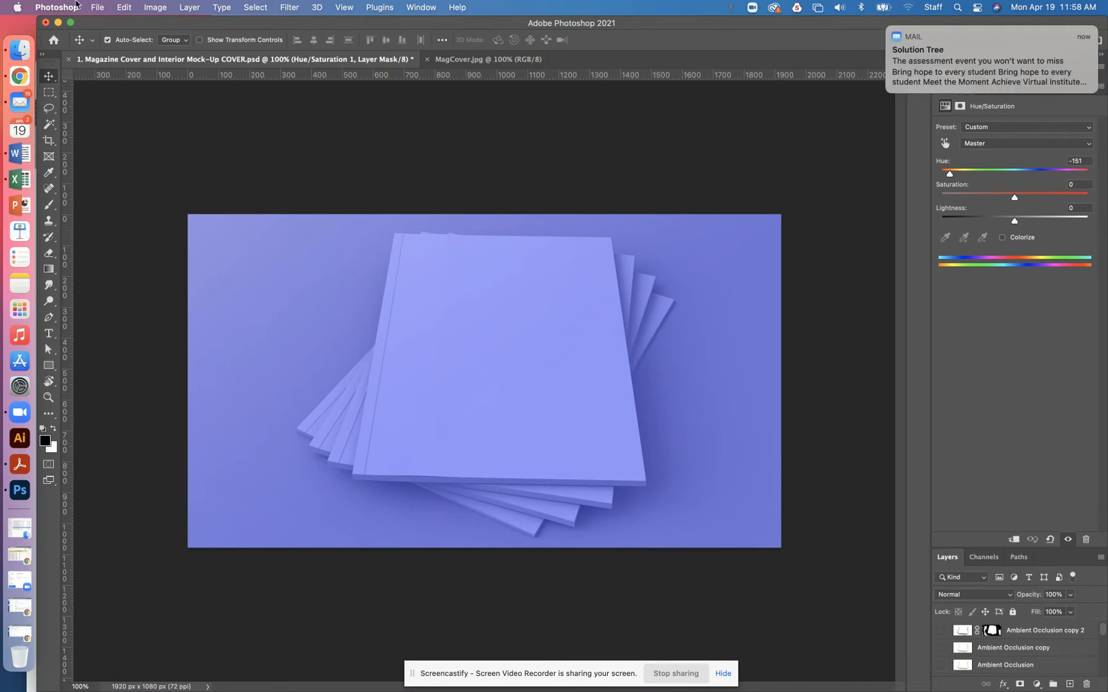
left_click(921, 34)
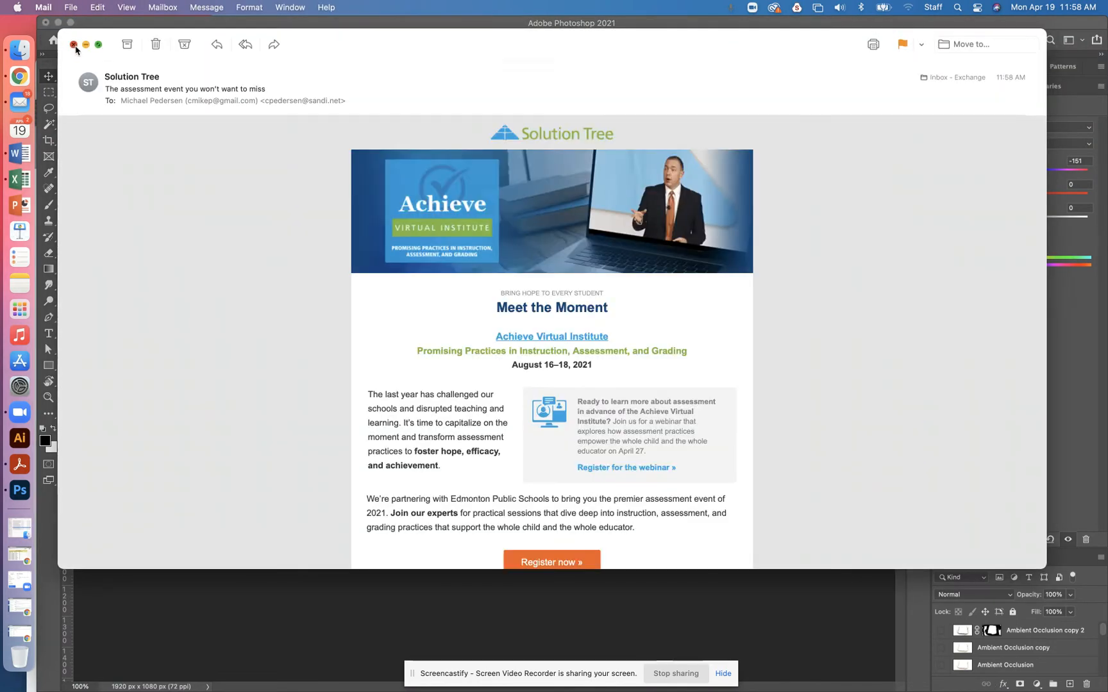
left_click(74, 45)
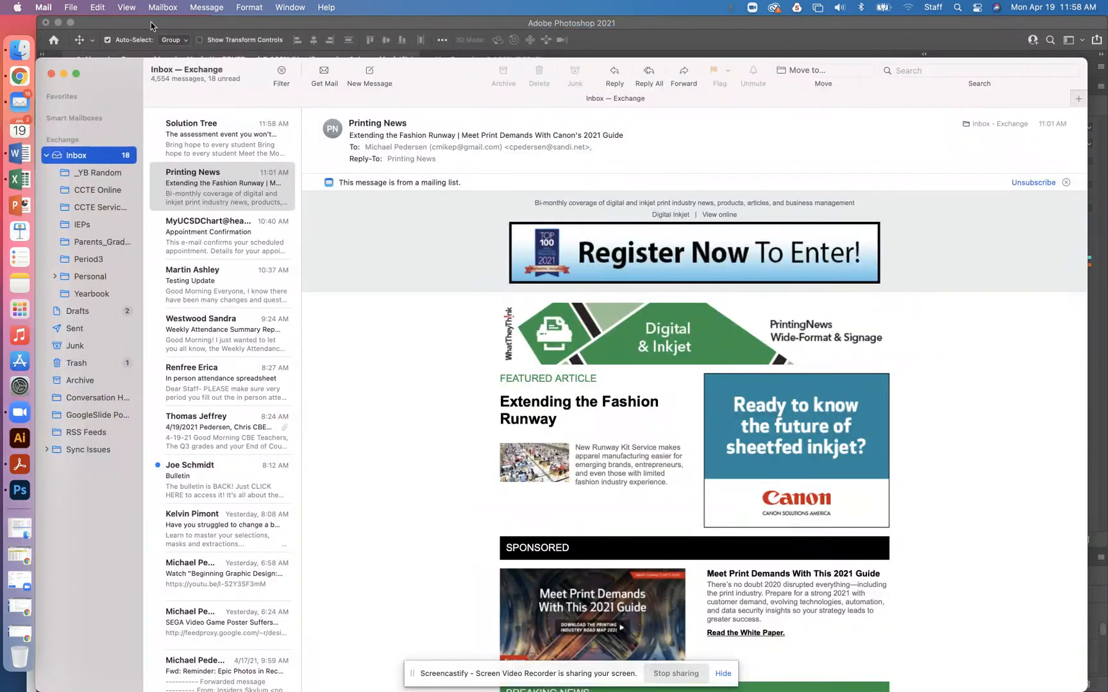
left_click(51, 75)
left_click(297, 16)
left_click(255, 33)
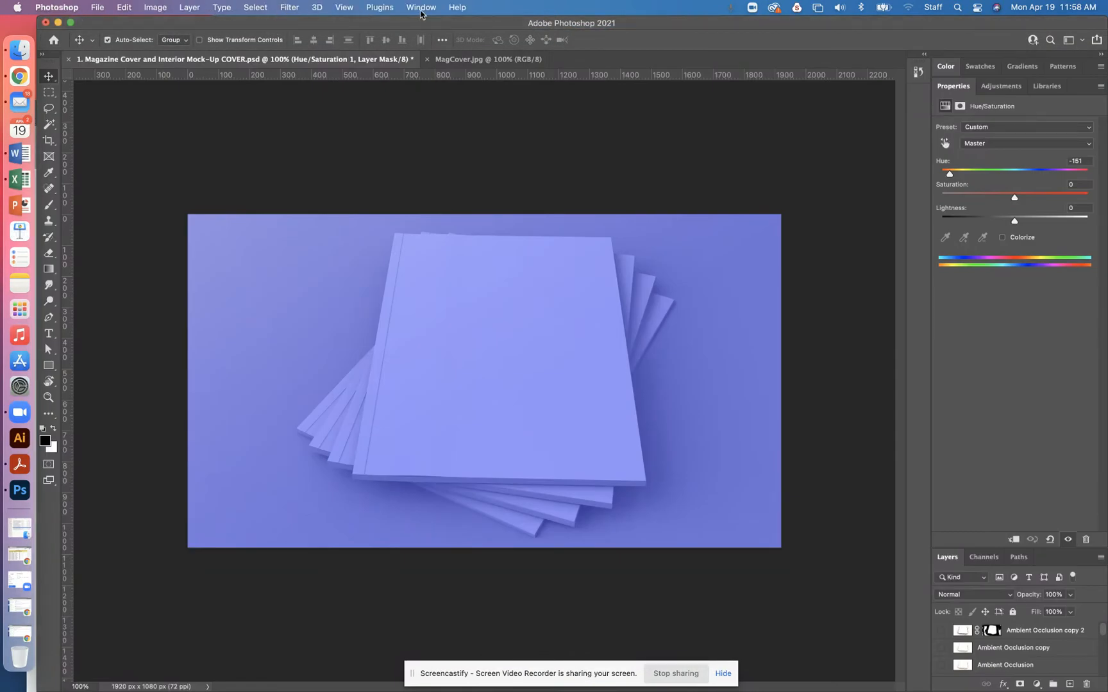
left_click(421, 7)
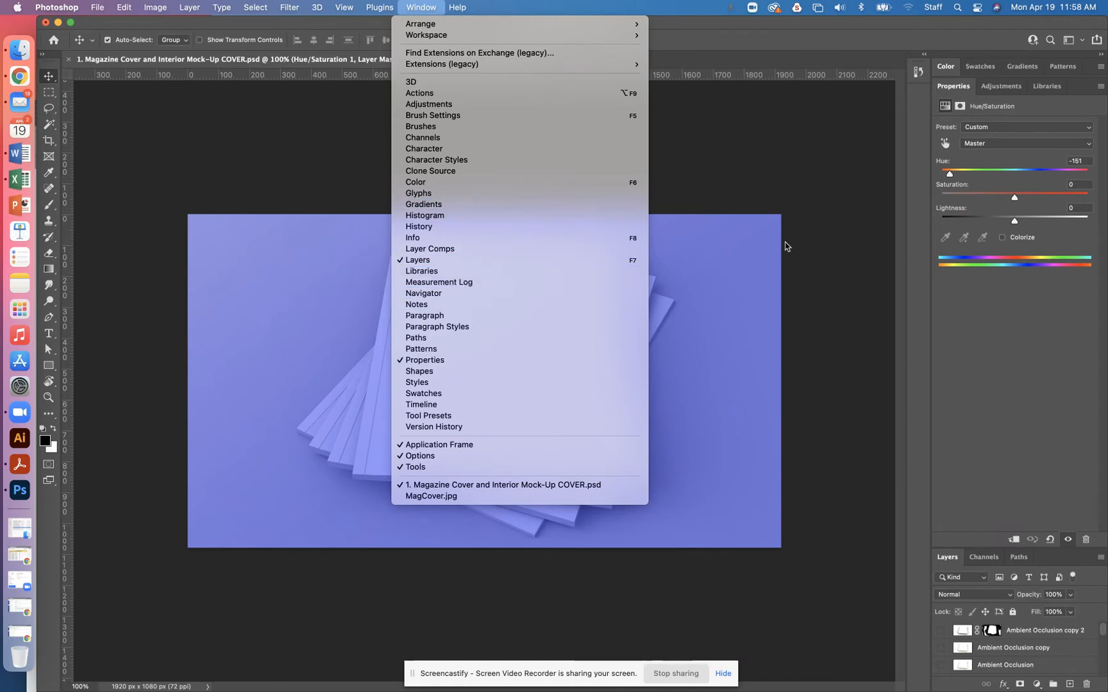
left_click(1009, 362)
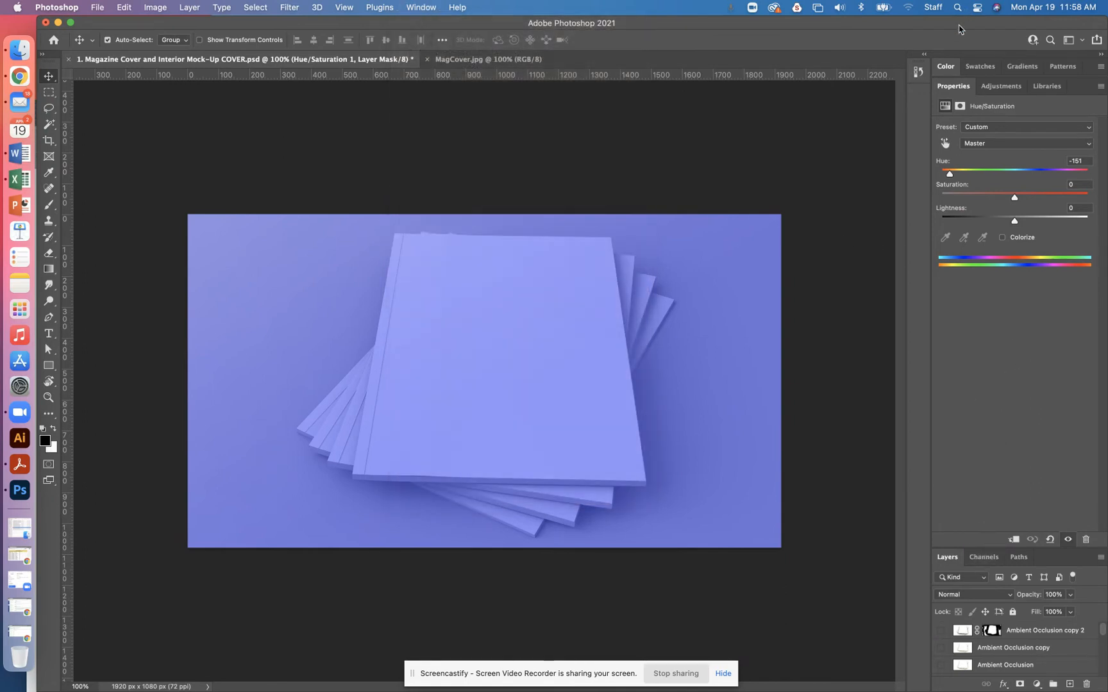
Collapse the Hue/Saturation properties, preview the Rectangle 11 copy 3 cover and hide it again, and show Rectangle 11 copy 2 instead
double_click(953, 88)
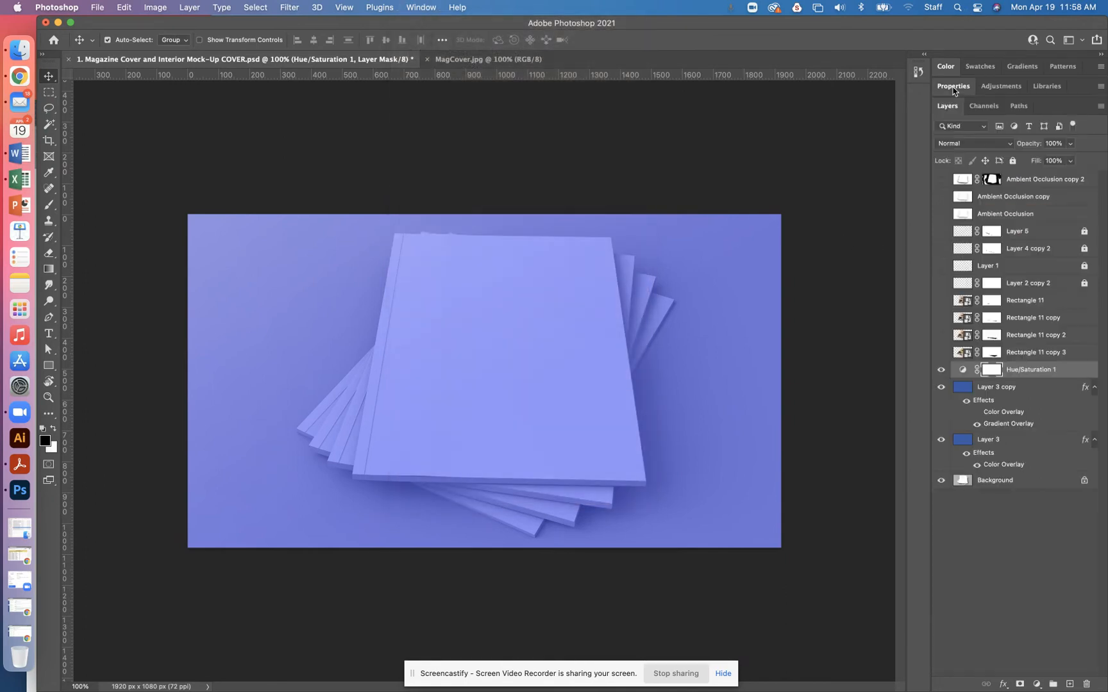
left_click(939, 352)
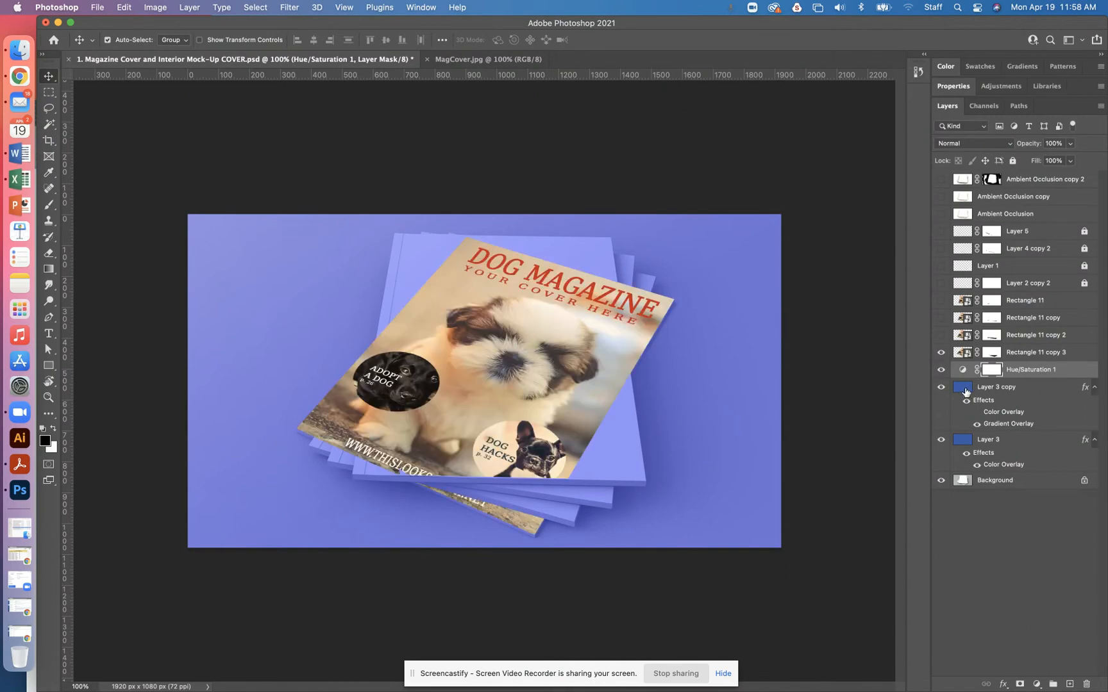
left_click(940, 352)
left_click(940, 335)
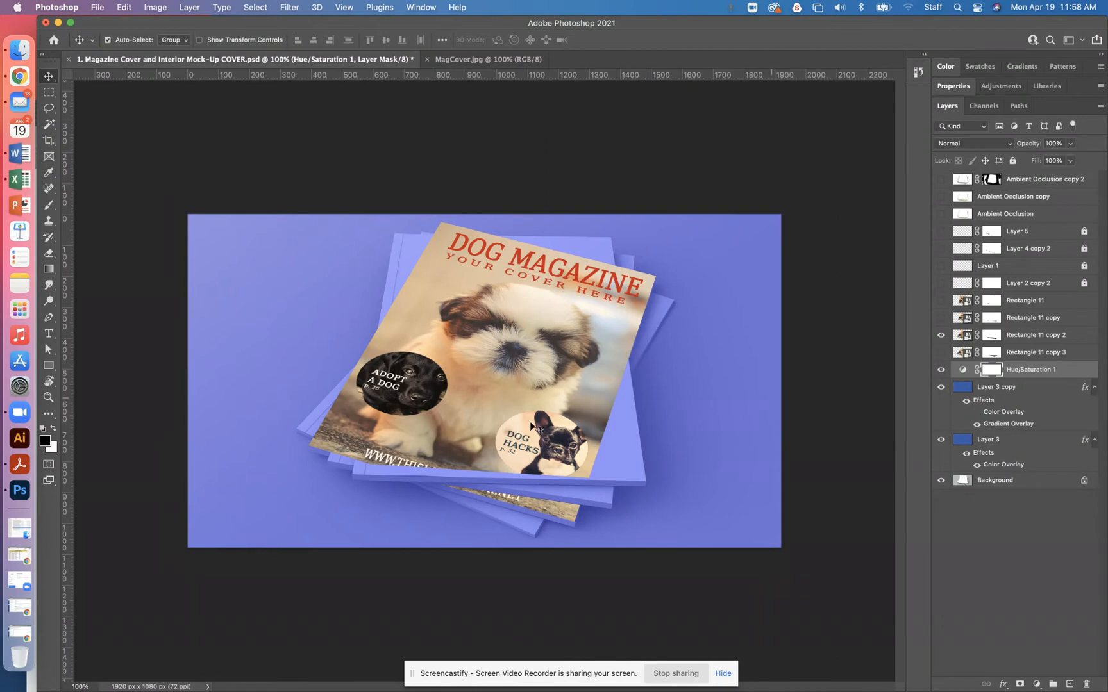
Hide Rectangle 11 copy 2 and preview the Rectangle 11 copy and Rectangle 11 covers one at a time, hiding each again
left_click(941, 335)
left_click(941, 318)
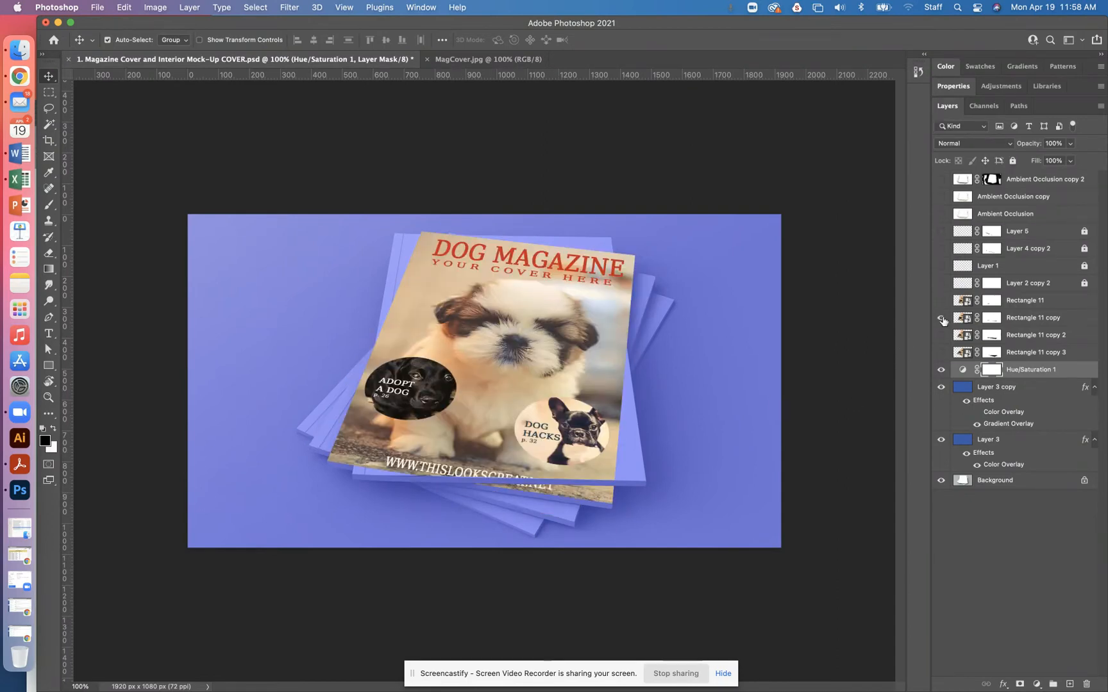
left_click(941, 318)
left_click(941, 301)
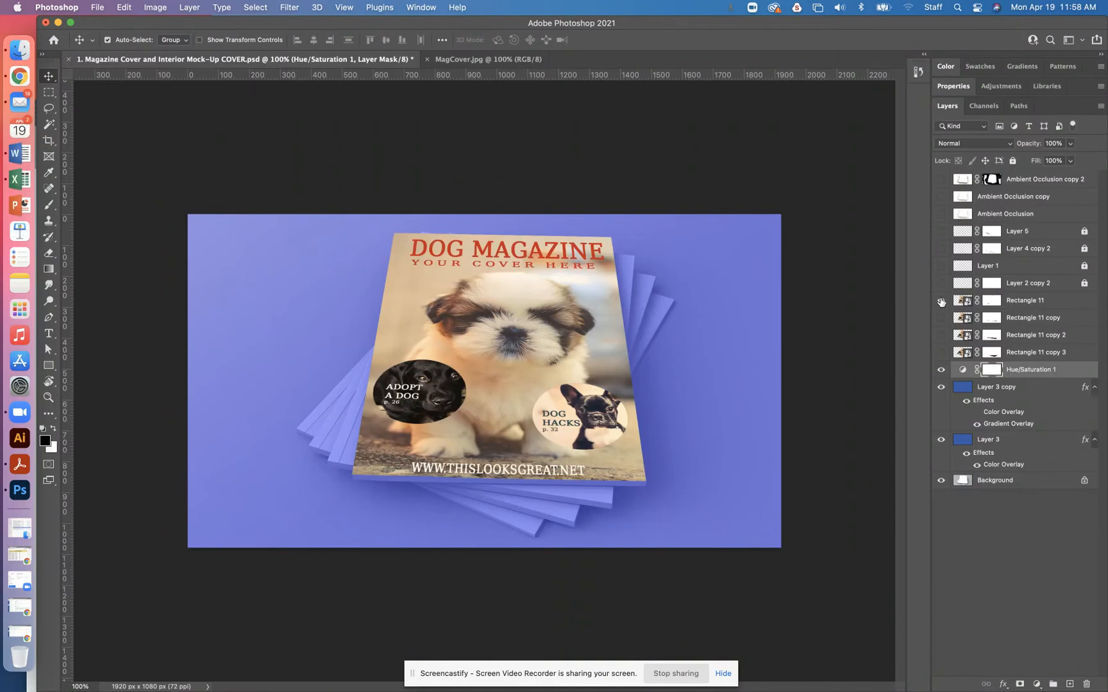
left_click(941, 300)
Turn on the visibility of all layers from Layer 2 copy 2 up to Ambient Occlusion copy 2, plus the four Rectangle 11 cover layers
left_click(941, 283)
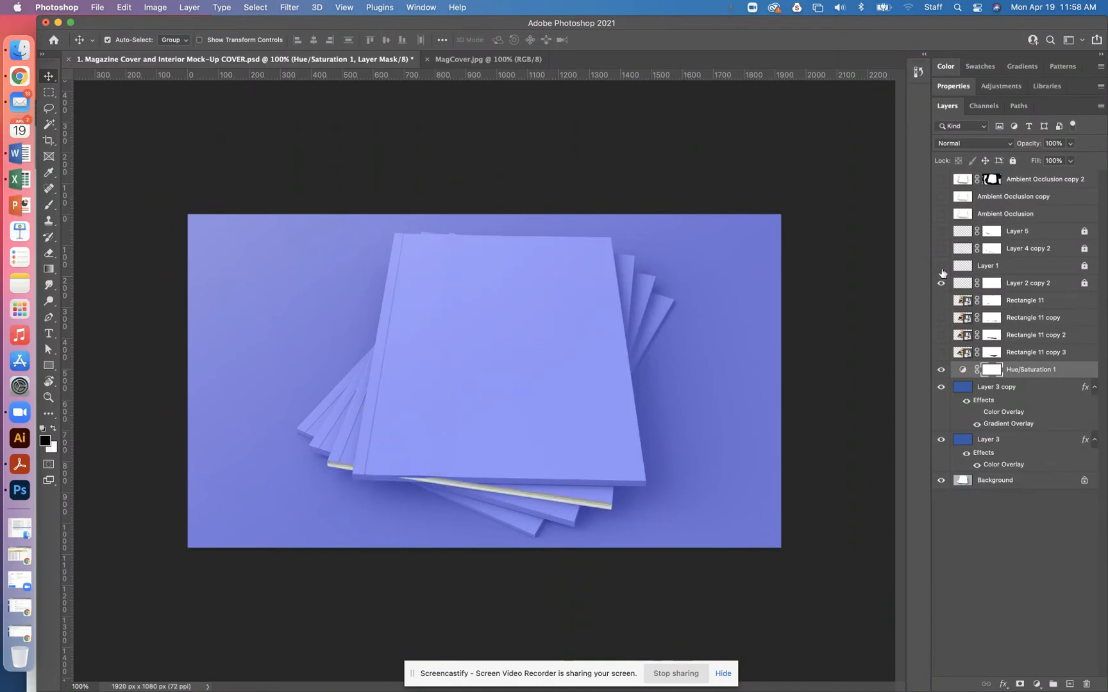
left_click(941, 266)
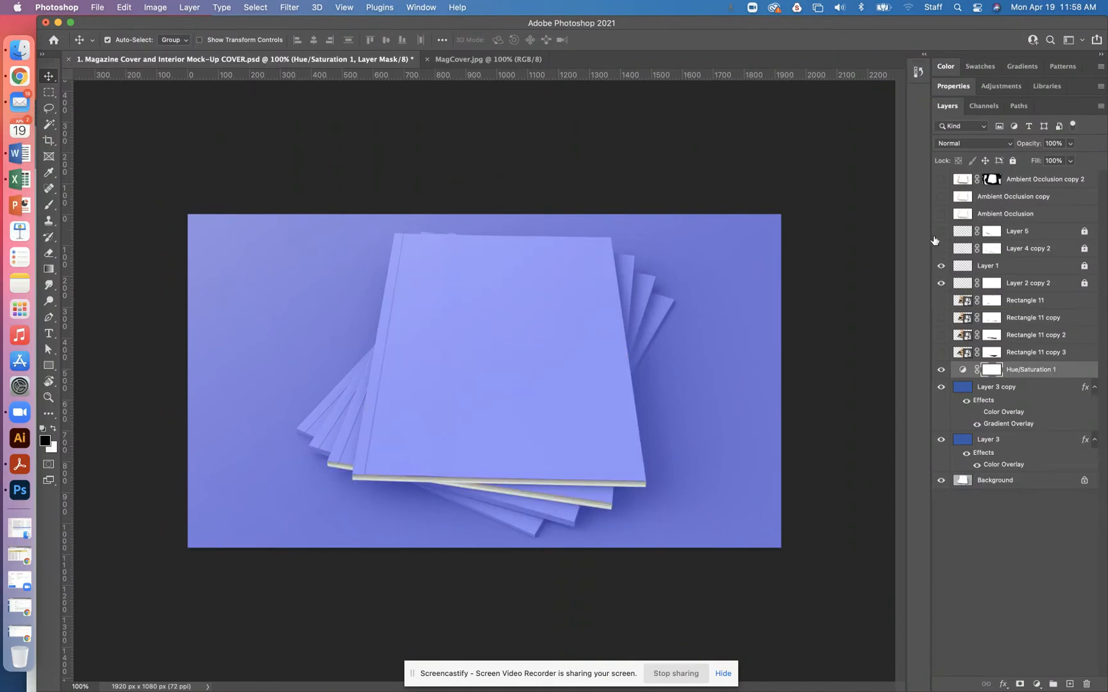
left_click(941, 249)
left_click(941, 231)
left_click(941, 213)
left_click(941, 196)
left_click(941, 178)
left_click_drag(941, 300, 941, 354)
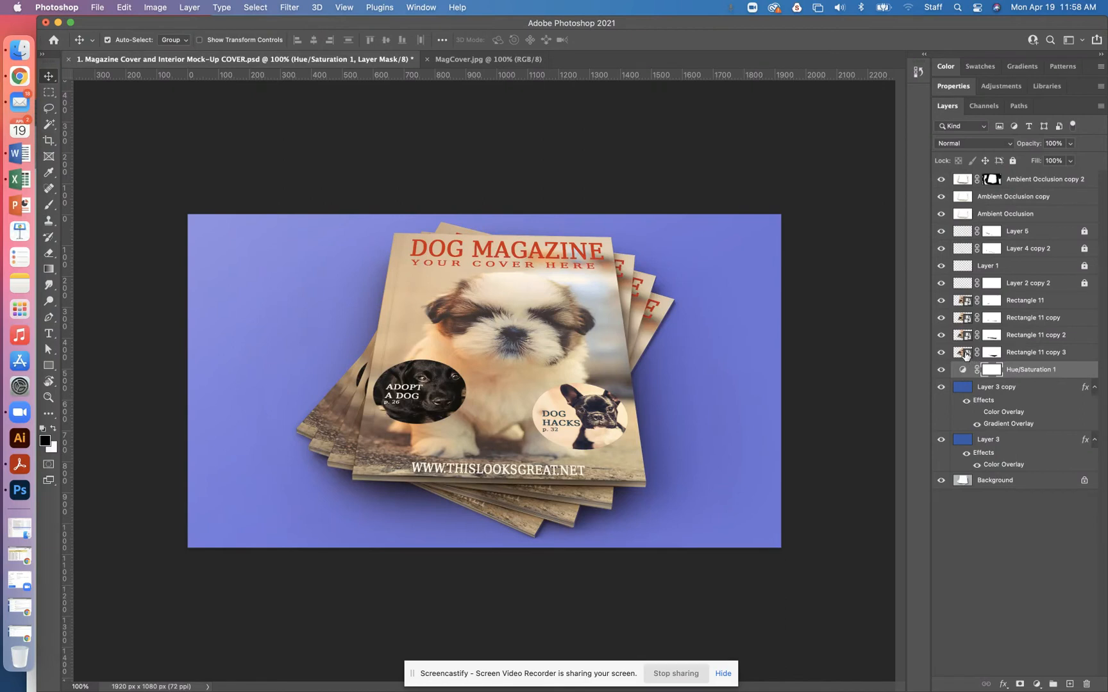
Open the contents of the Rectangle 11 copy 3 smart object and paste the entire MagCover.jpg image into it as a new layer
double_click(968, 356)
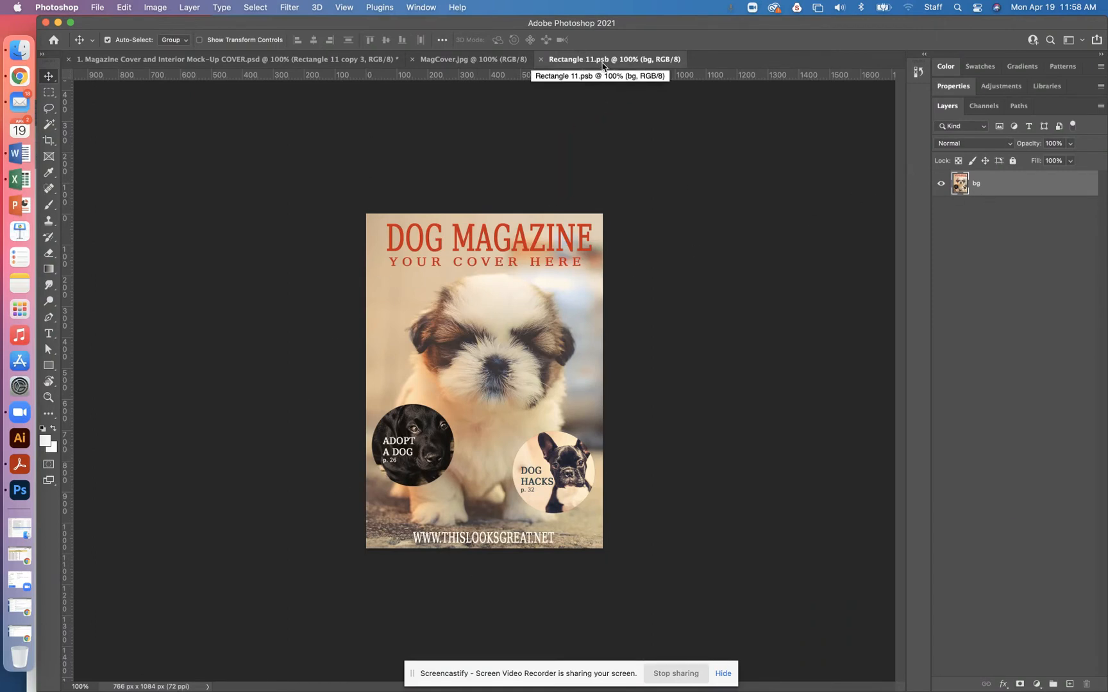
left_click(442, 62)
key("super+a")
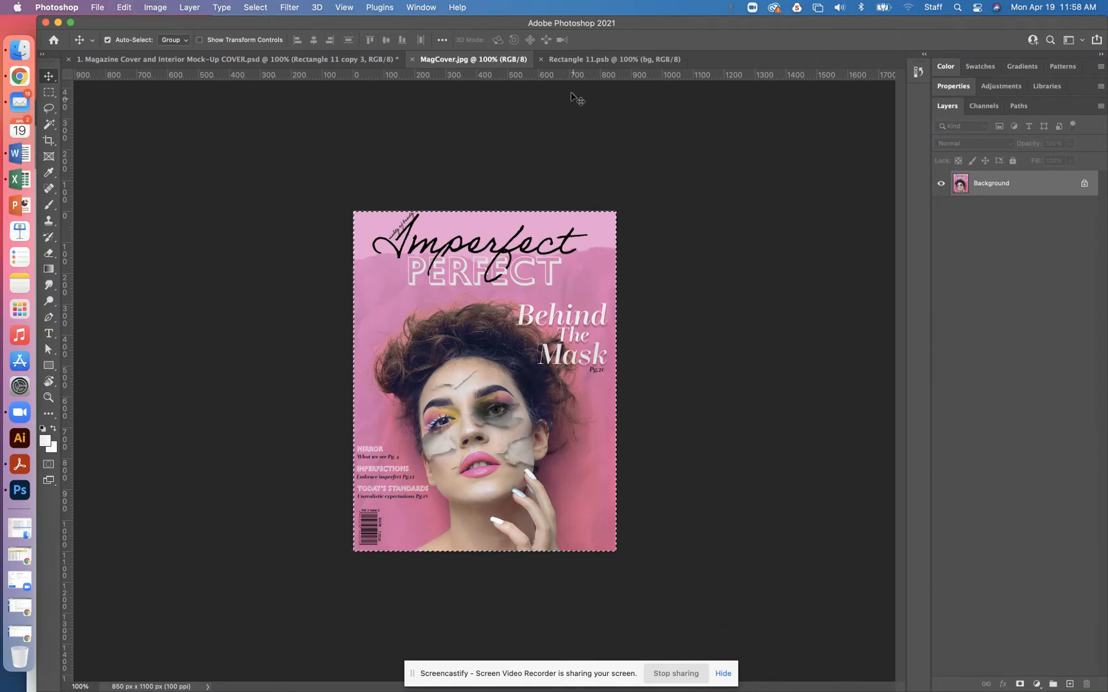
left_click(589, 59)
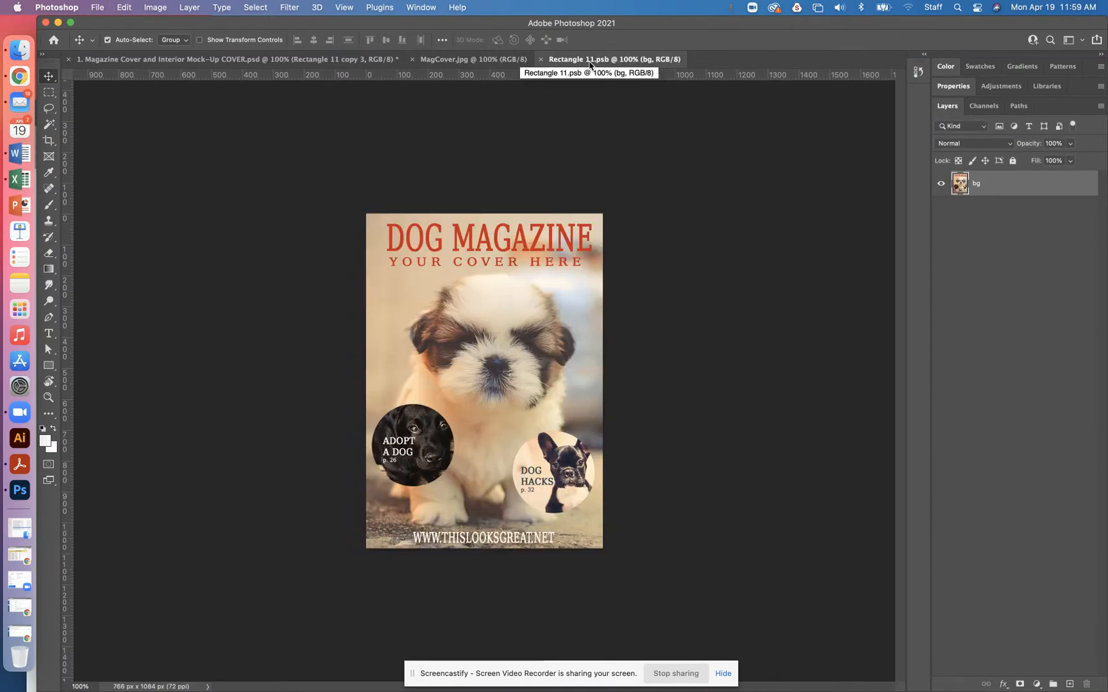
left_click(469, 59)
key("super+a")
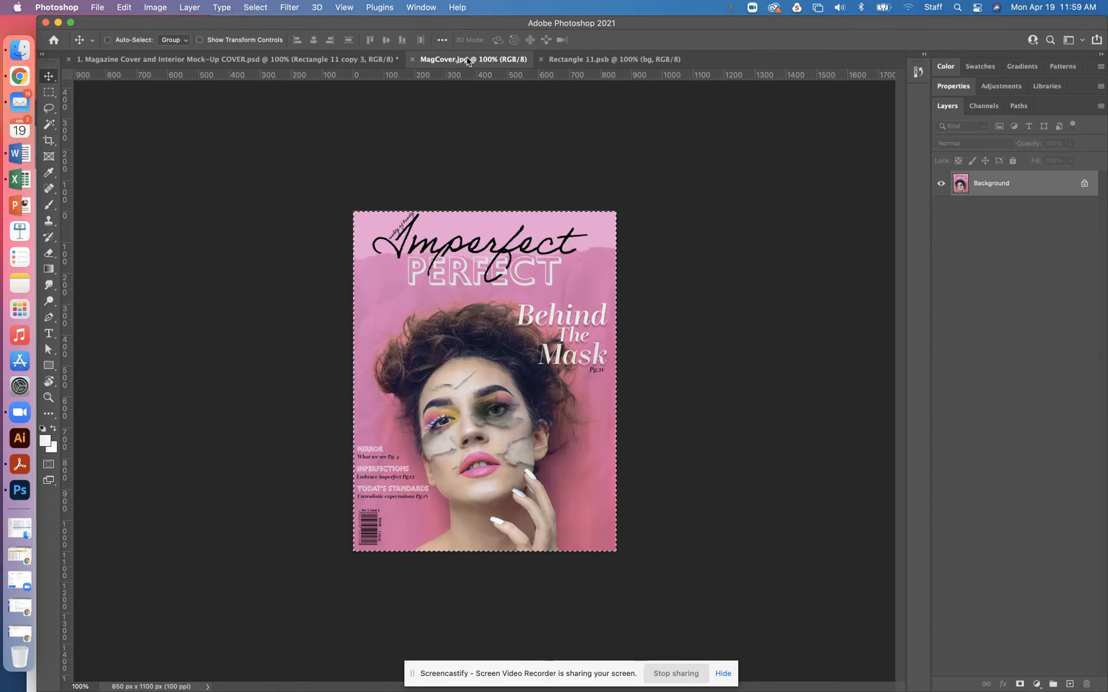
left_click(649, 62)
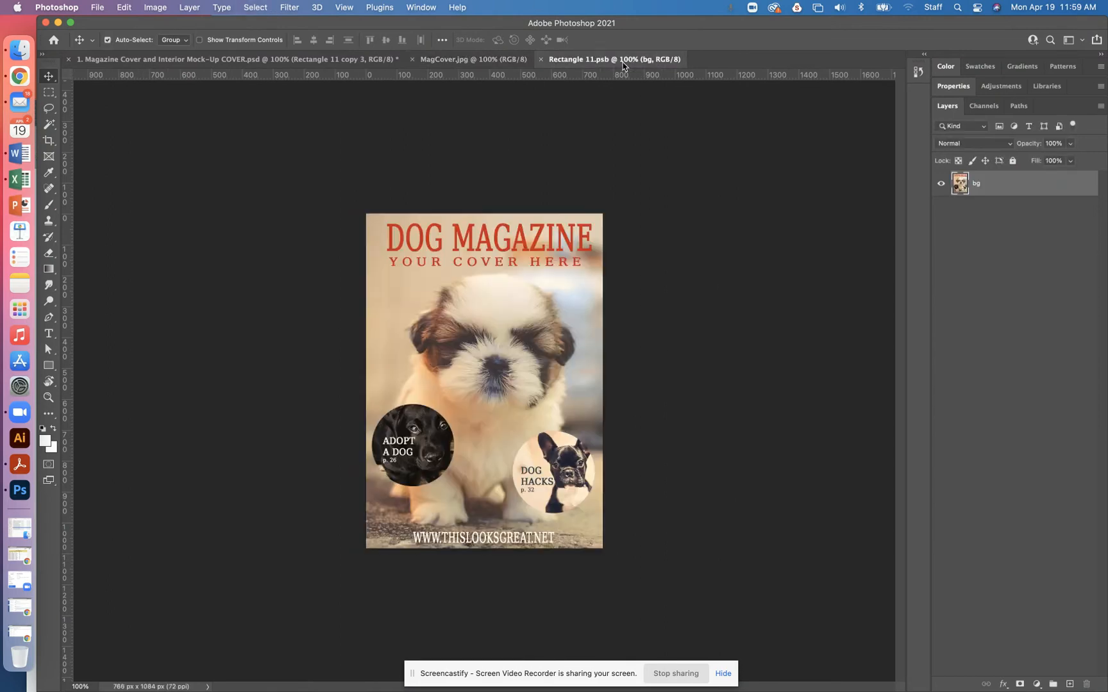
key("super+v")
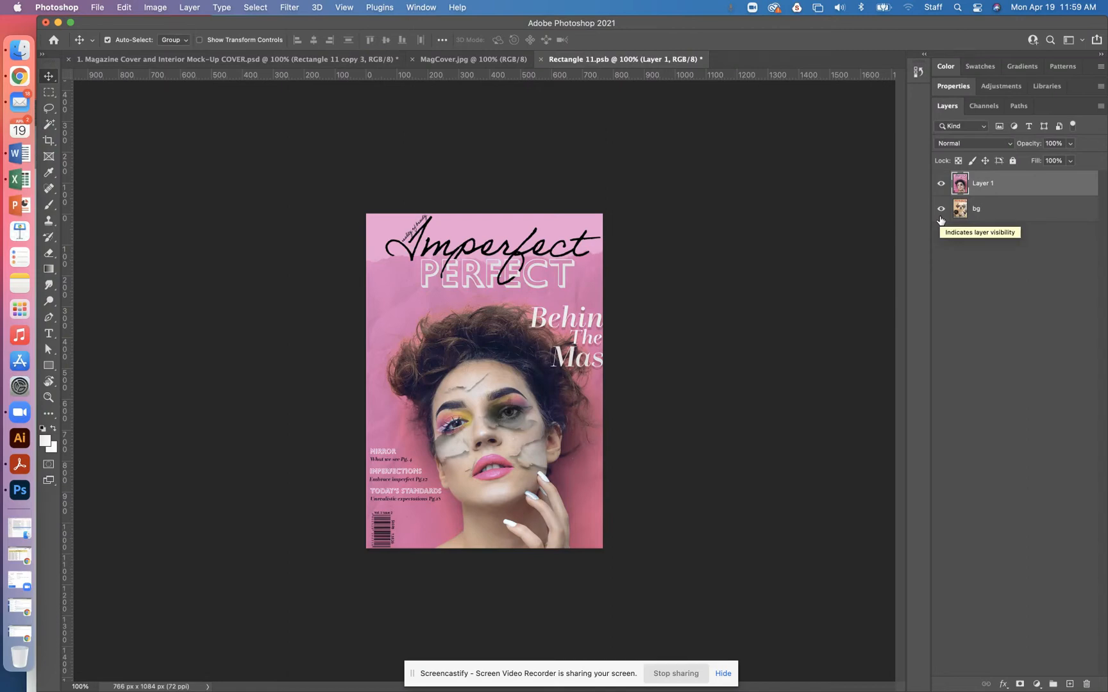
Scale the pasted cover to fill the Rectangle 11.psb canvas, at 90.12% width and 98.55% height
key("ctrl+t")
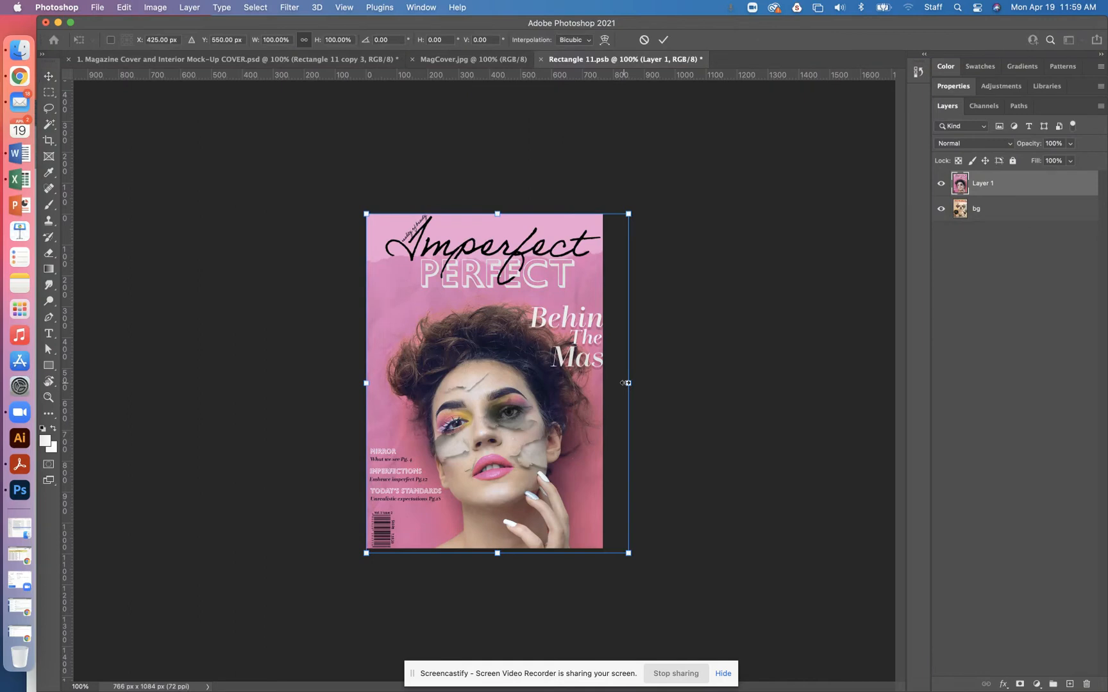
left_click_drag(628, 383, 604, 368)
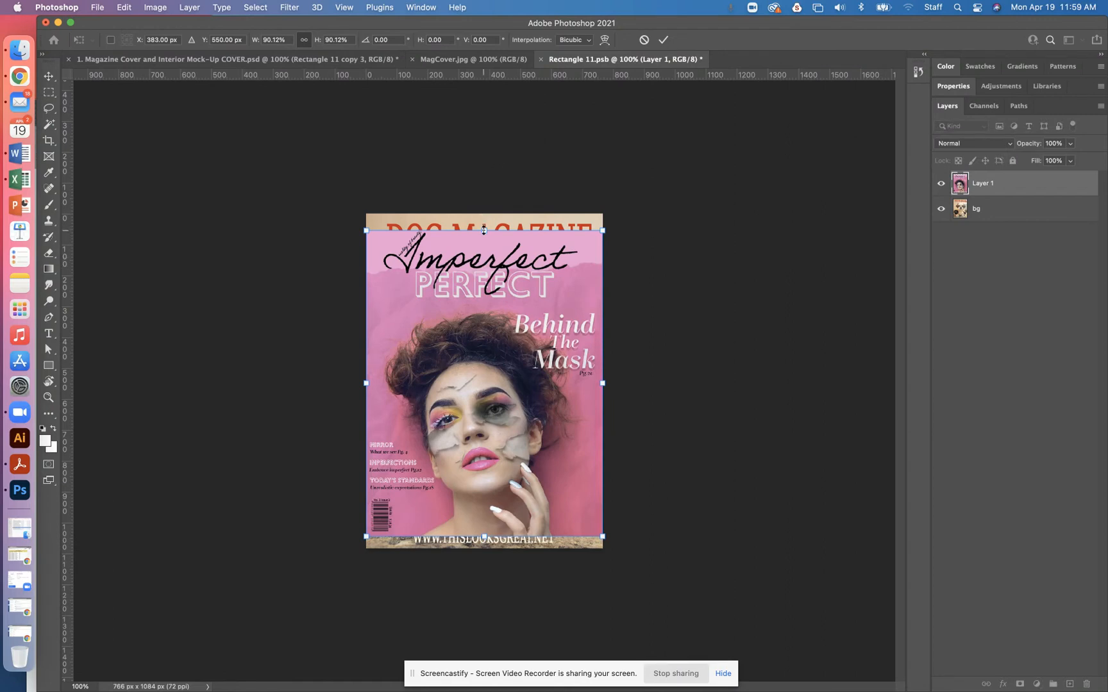
mouse_move(484, 229)
left_mouse_down()
mouse_move(487, 217)
mouse_move(485, 231)
left_mouse_up()
left_click_drag(488, 230, 484, 213)
left_click_drag(484, 536, 484, 548)
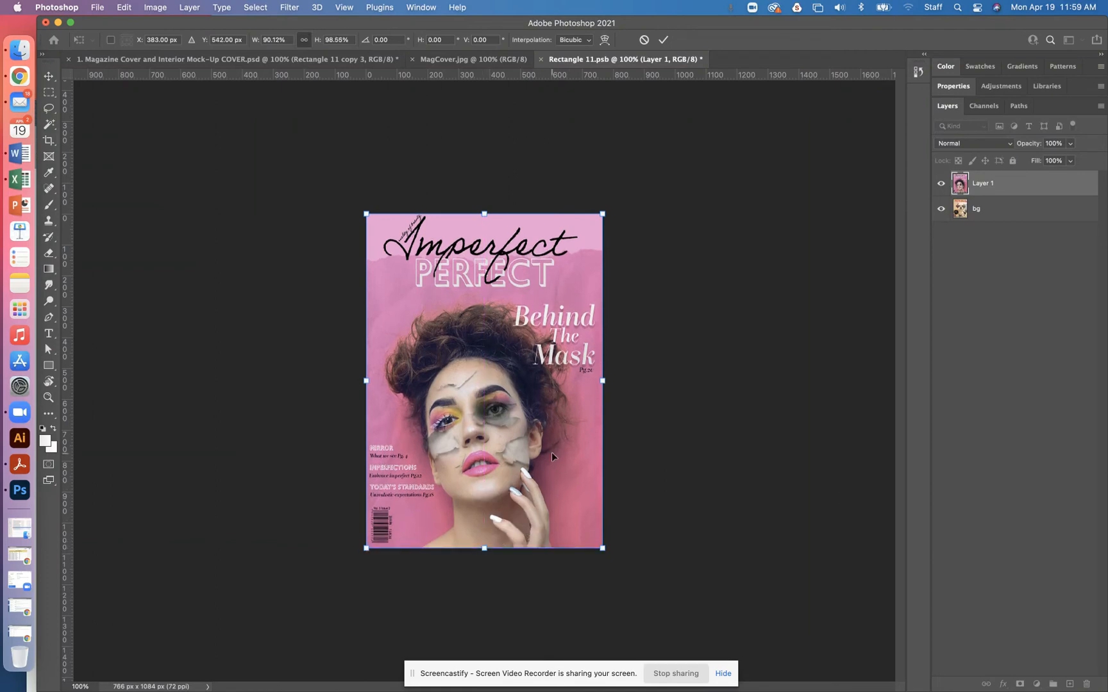
key("Return")
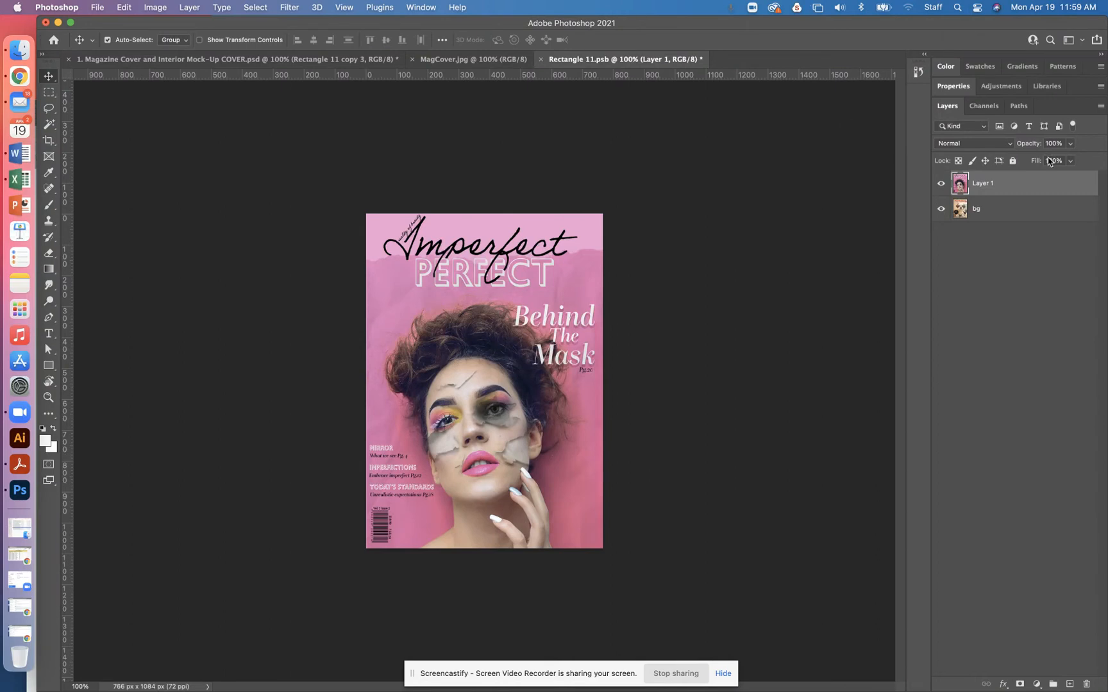
Delete the old bg layer from Rectangle 11.psb, save the file, and close both it and MagCover.jpg
left_click(1011, 208)
key("Delete")
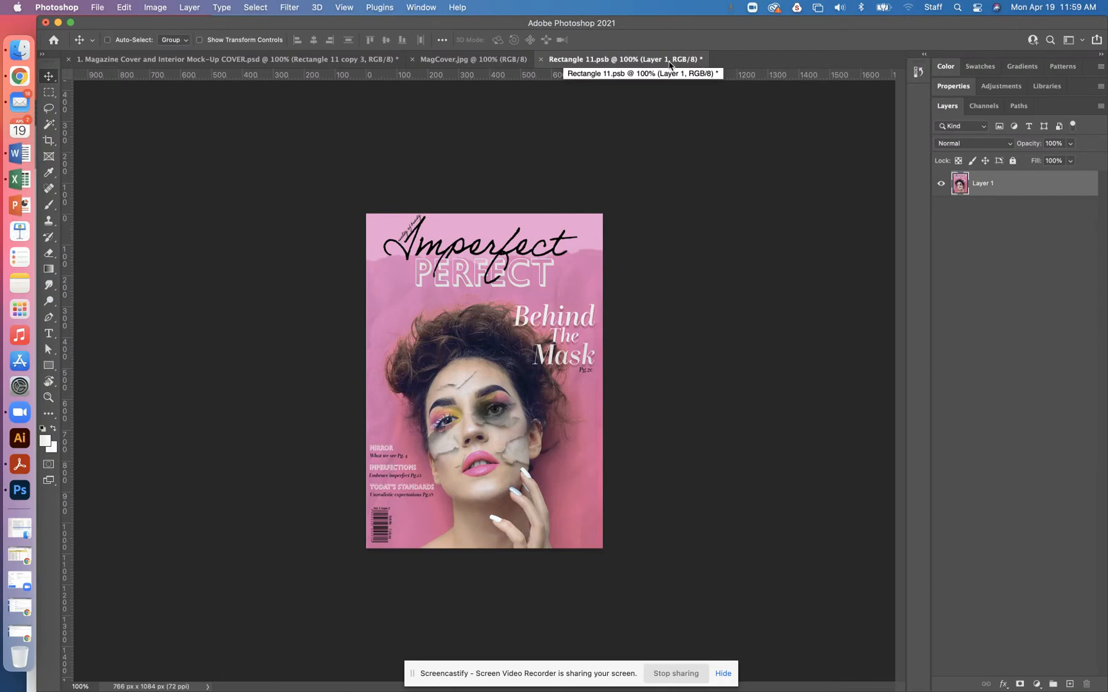
key("super+s")
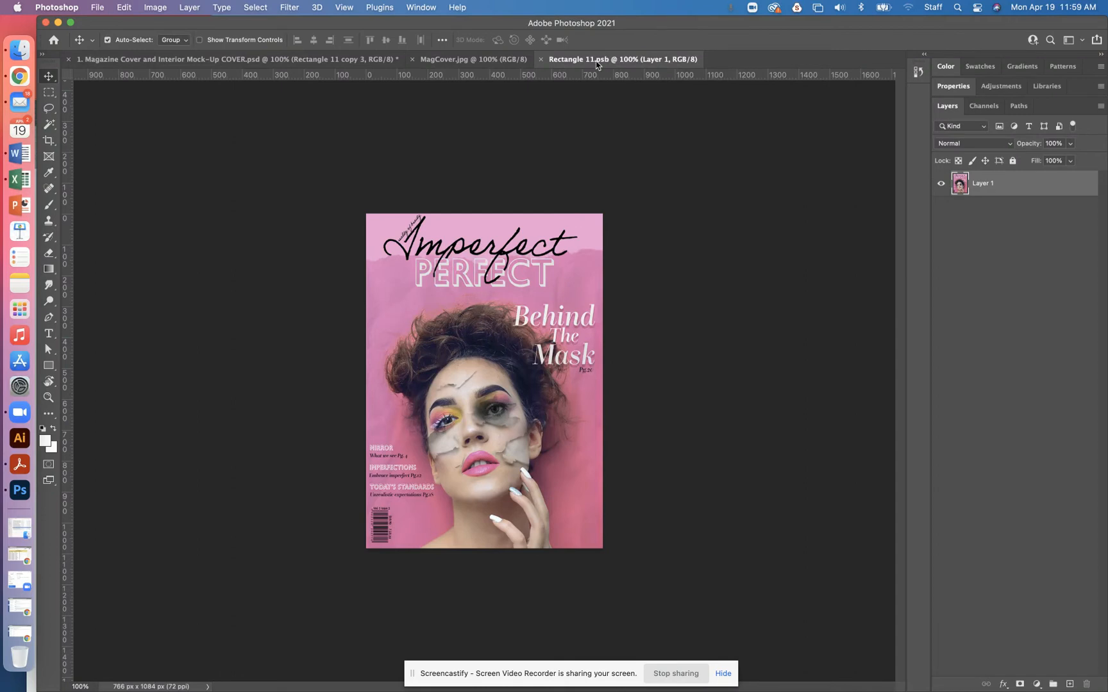
left_click(540, 60)
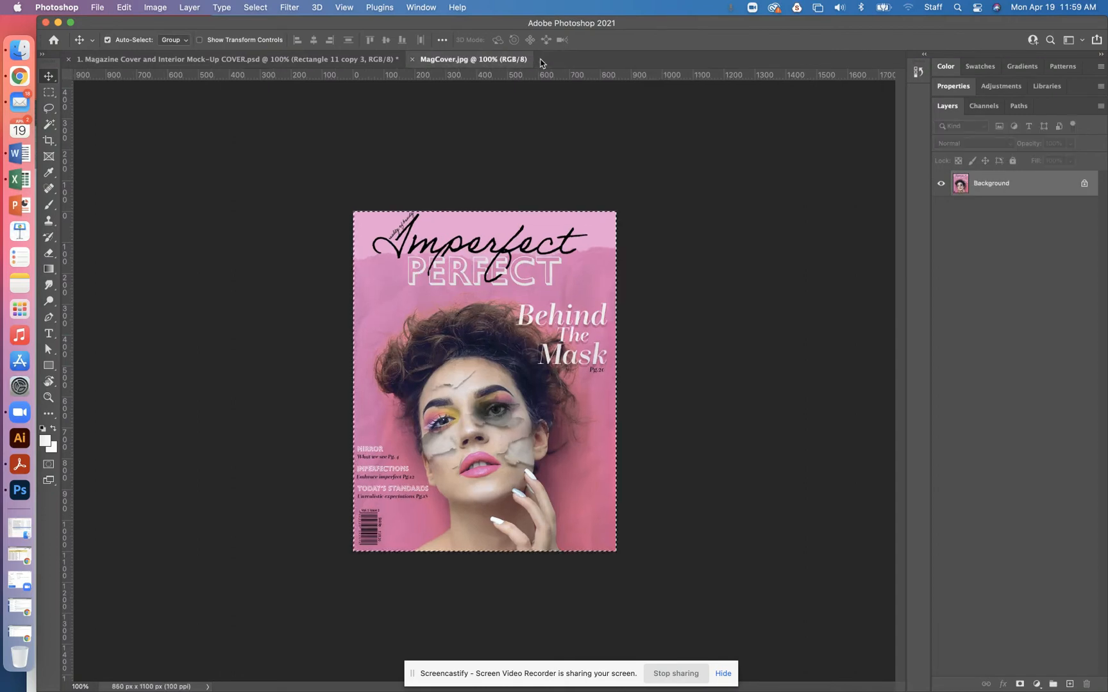
left_click(412, 60)
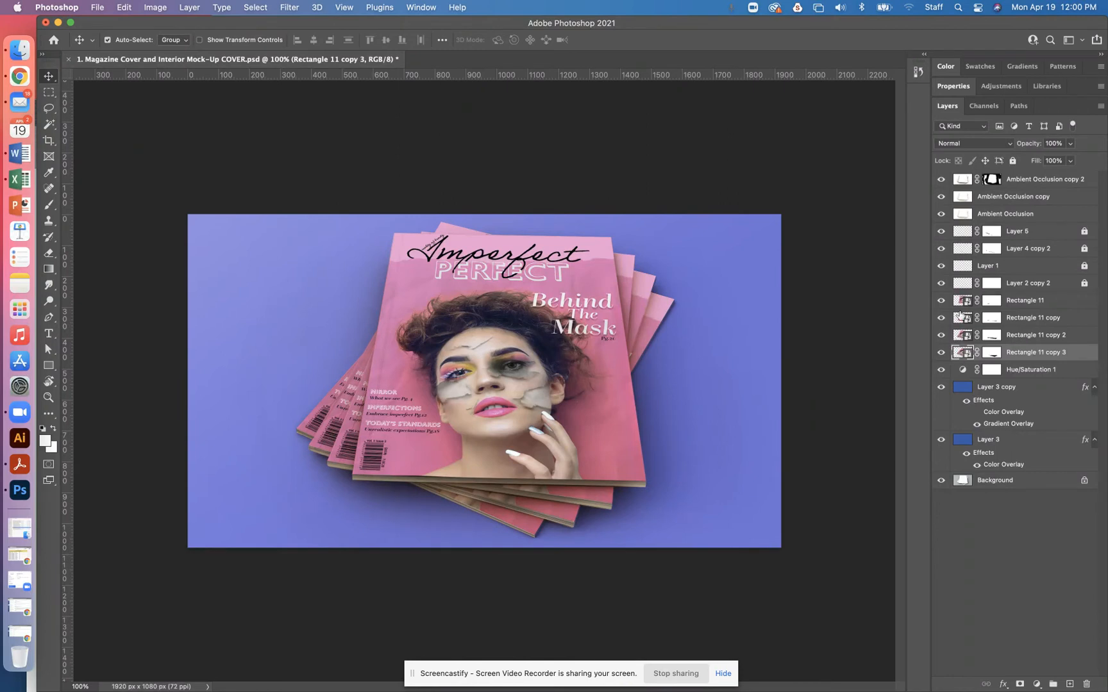
Reopen the Rectangle 11 copy 3 contents, add a Hue/Saturation adjustment layer with hue -69 and saturation +29, and save and close the file
double_click(963, 352)
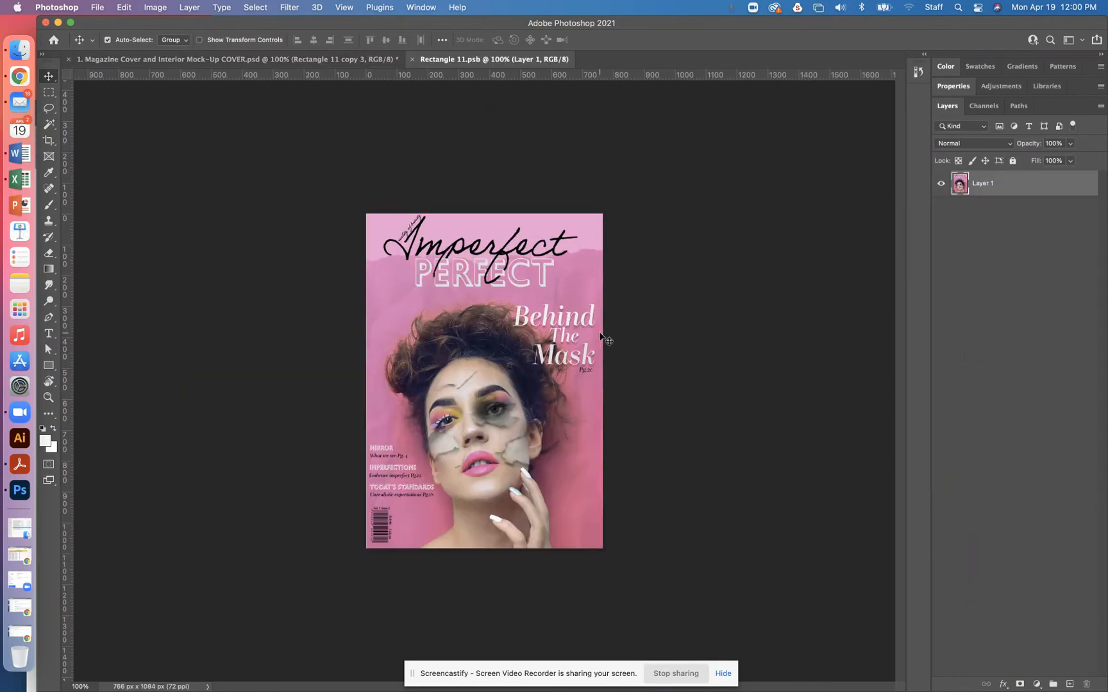
left_click(1069, 685)
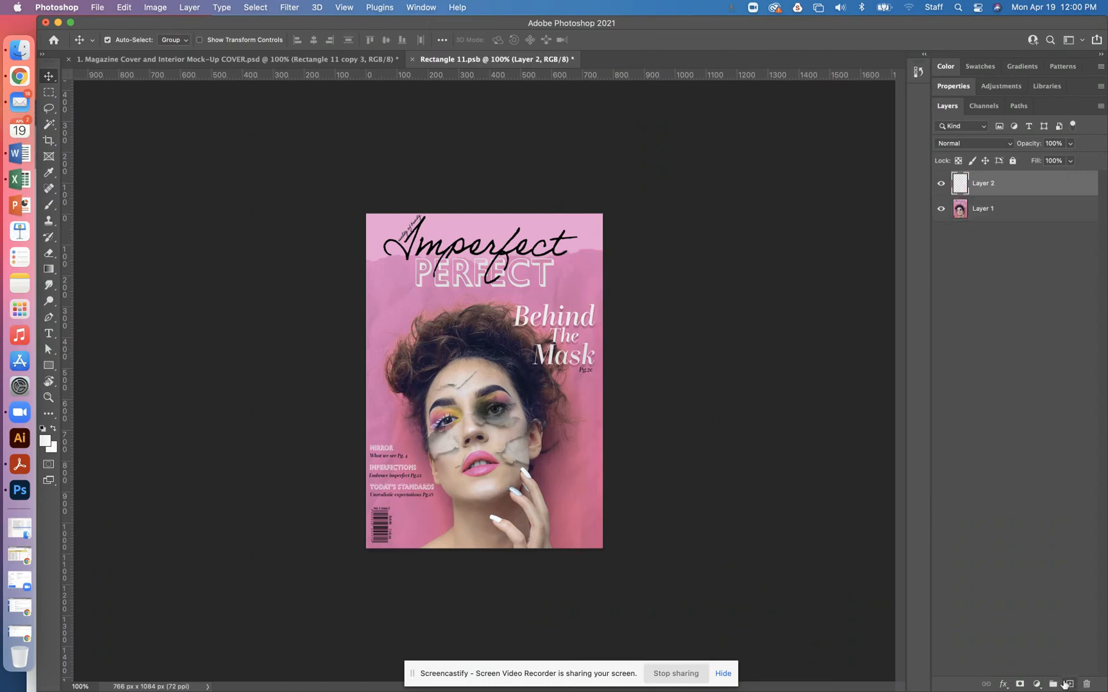
left_click_drag(1009, 186, 1086, 685)
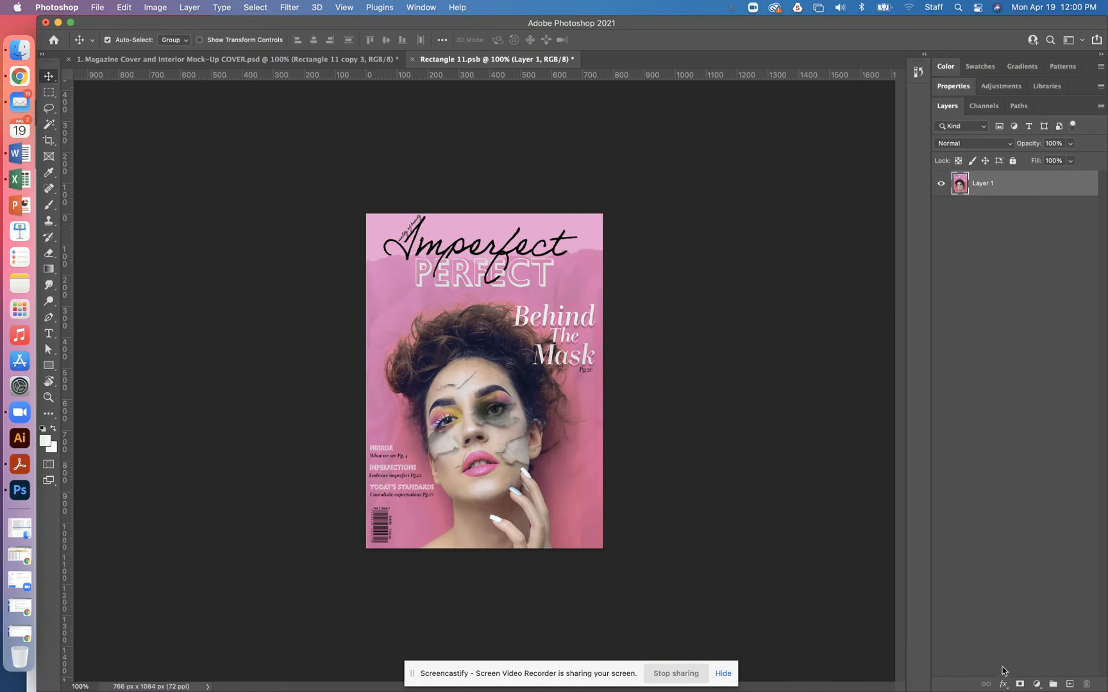
left_click(1036, 686)
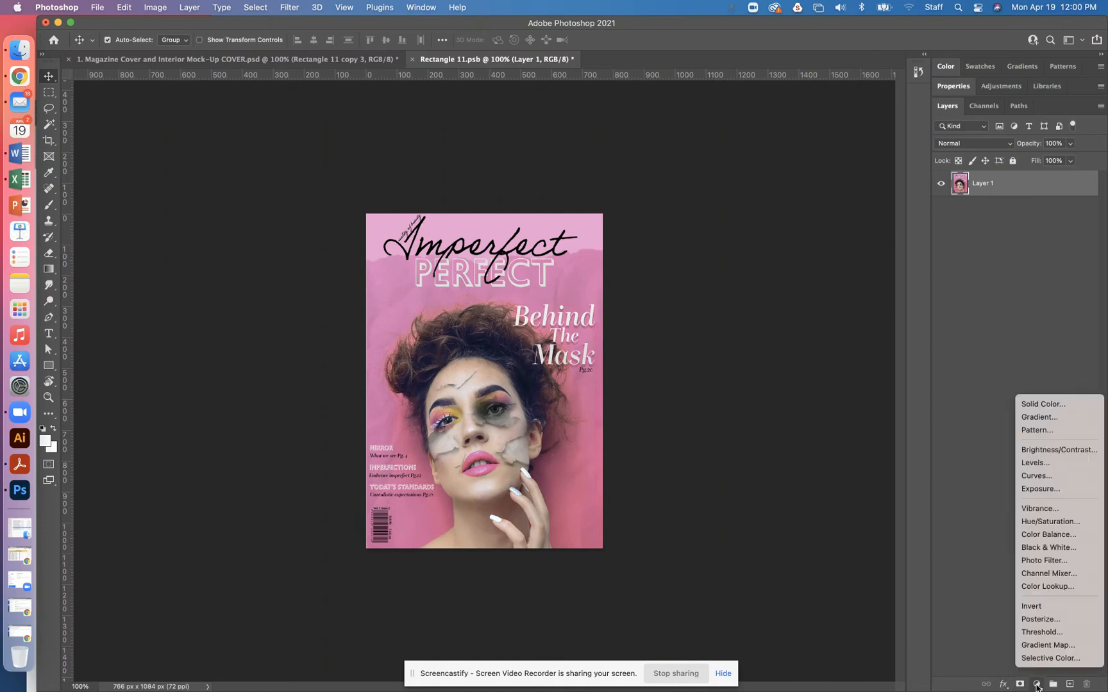
left_click(1051, 521)
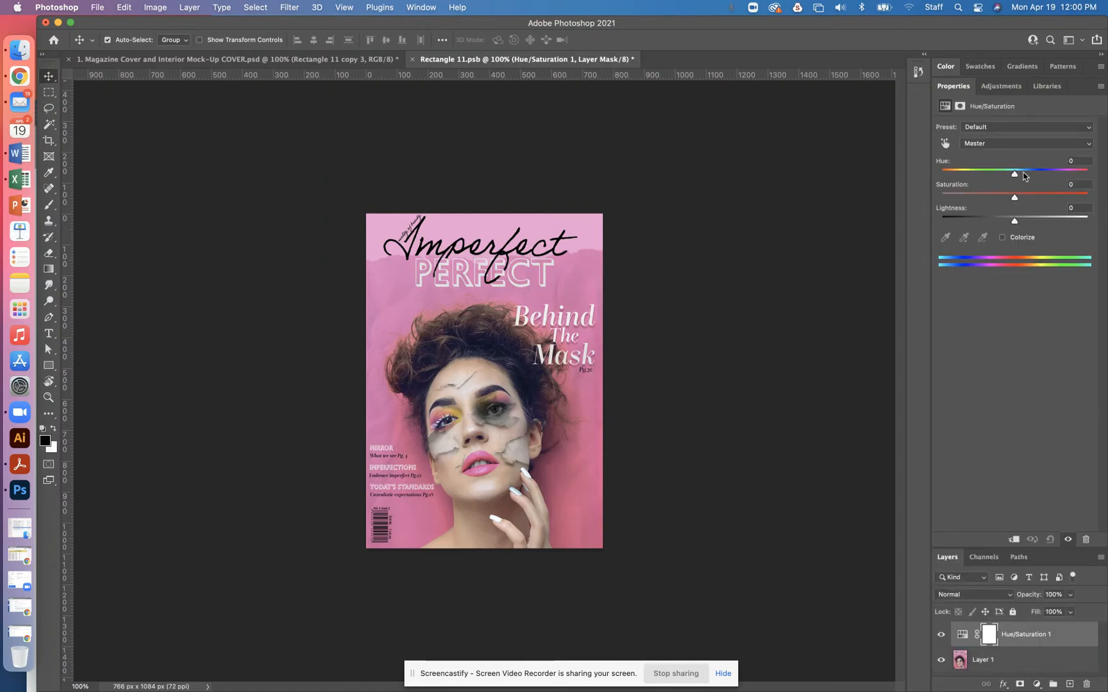
left_click_drag(1014, 174, 1038, 204)
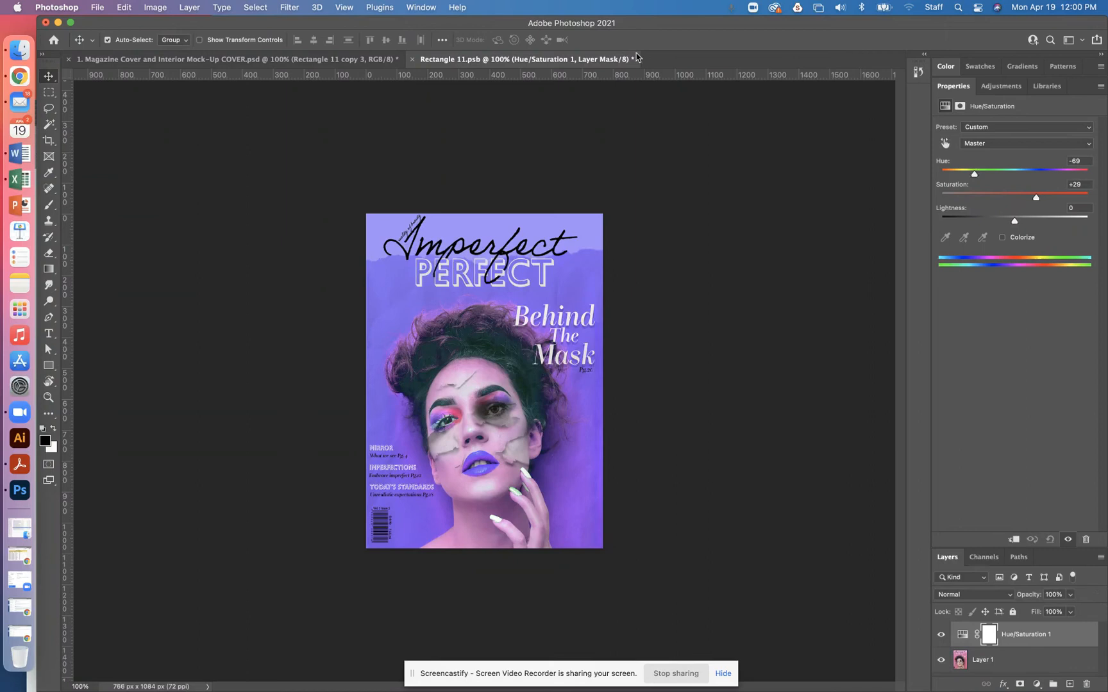
key("super+s")
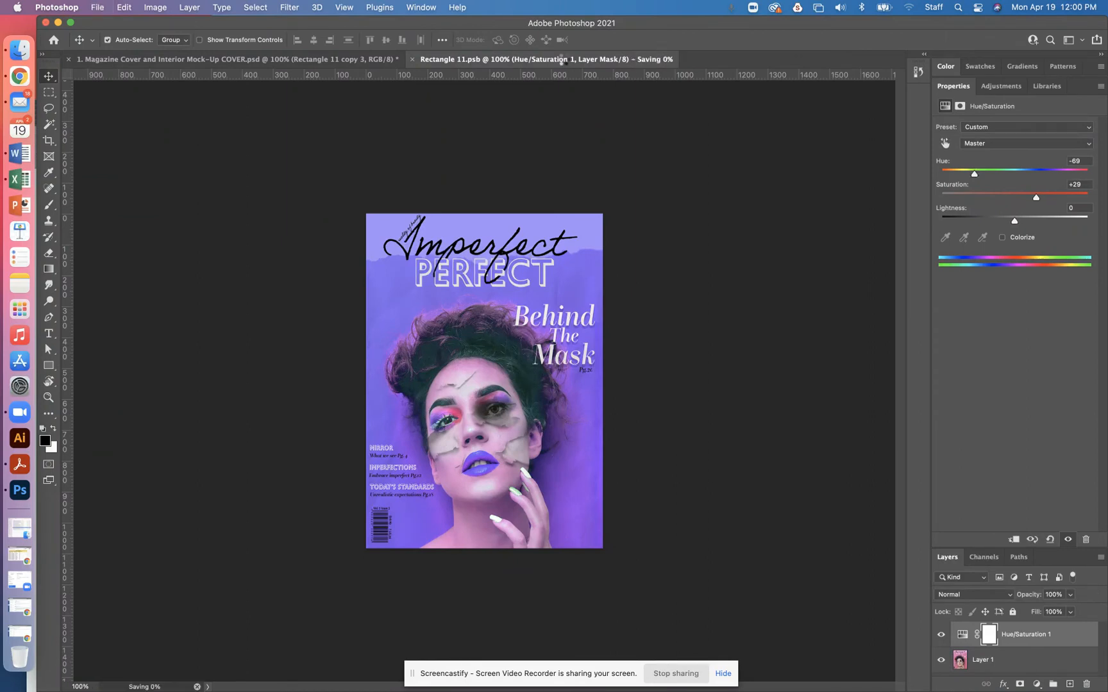
left_click(413, 60)
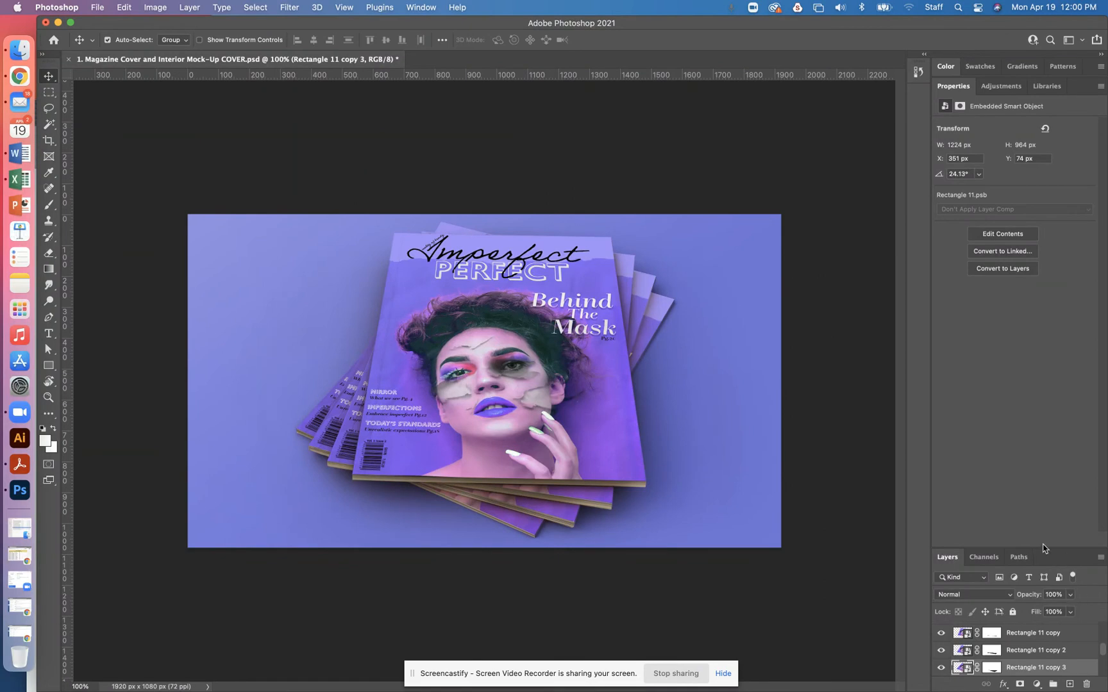
Hide the Hue/Saturation adjustment layer inside the Rectangle 11 copy 3 smart object, save it, and return to the magazine mockup
left_click_drag(1041, 548, 1041, 277)
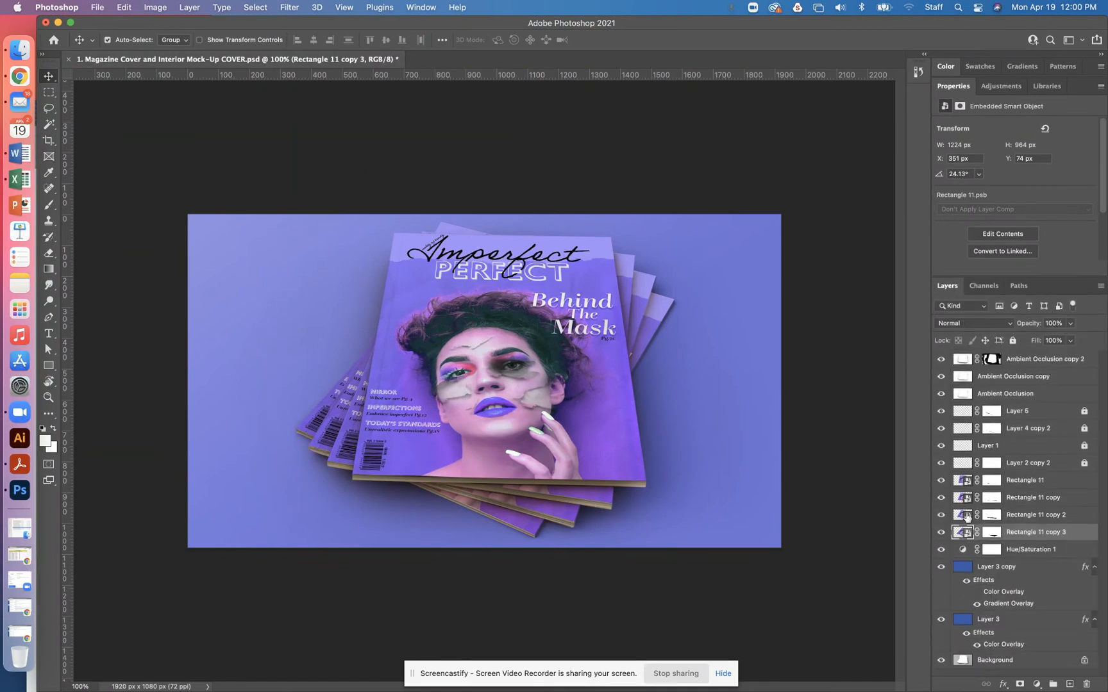
double_click(963, 533)
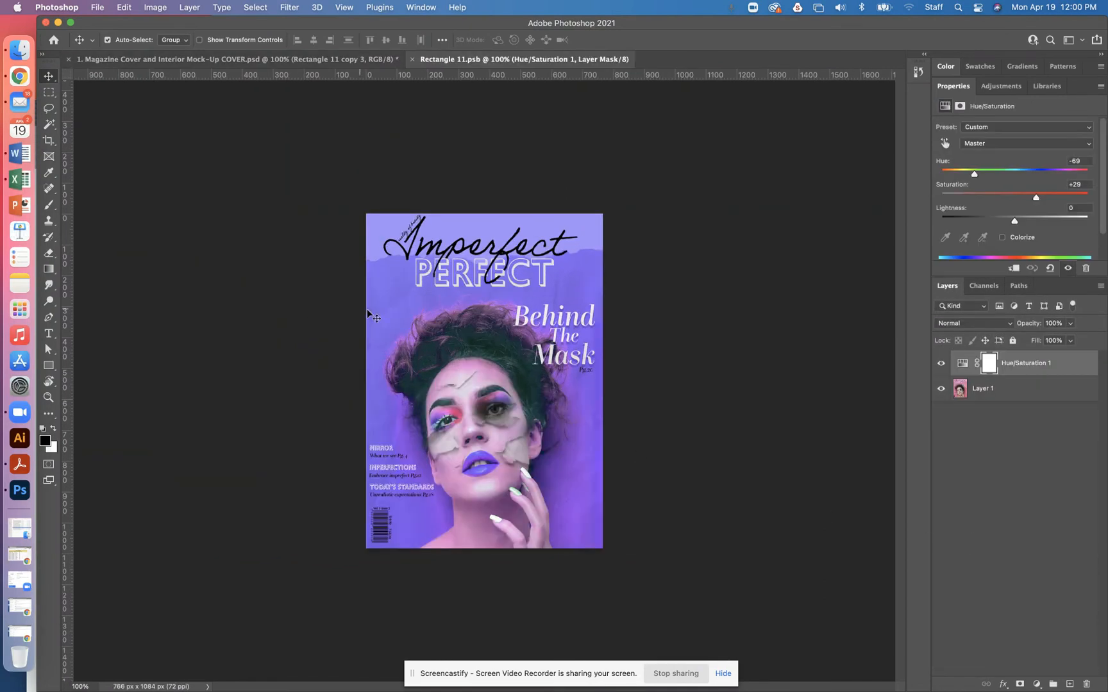
left_click(941, 365)
key("cmd+s")
left_click(232, 59)
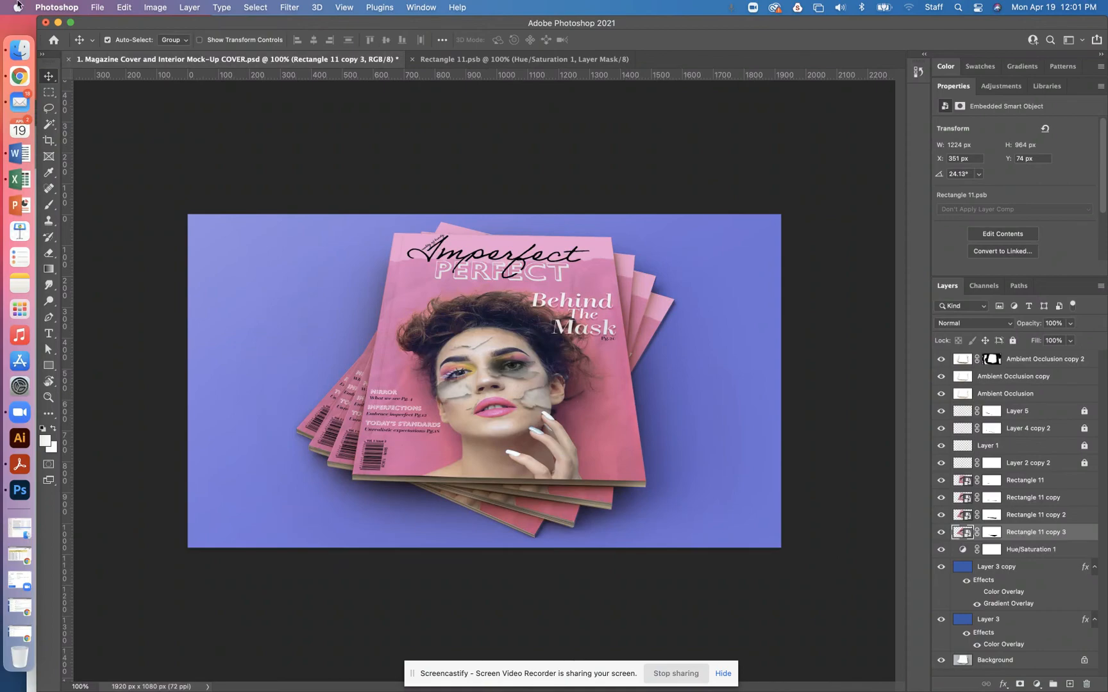
Switch to Chrome and filter the business cards mockup results on mockupworld.co by the Packaging category
left_click_drag(175, 25, 181, 182)
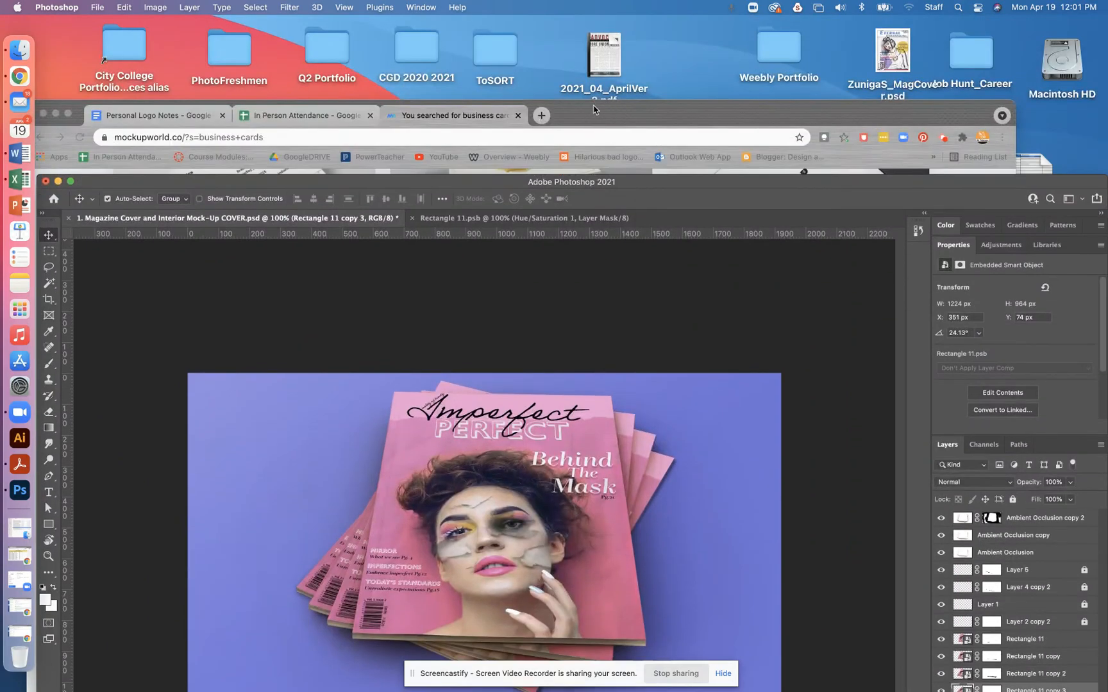
left_click(570, 117)
left_click_drag(569, 117, 557, 28)
scroll(335, 129, "up", 20)
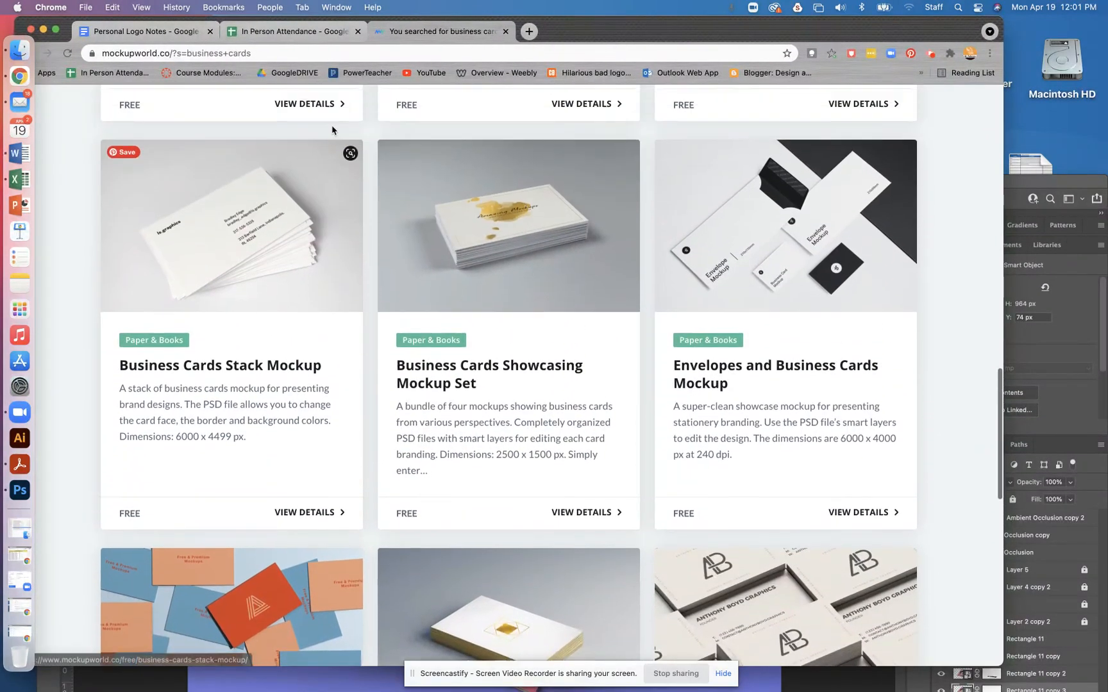
scroll(334, 165, "down", 5)
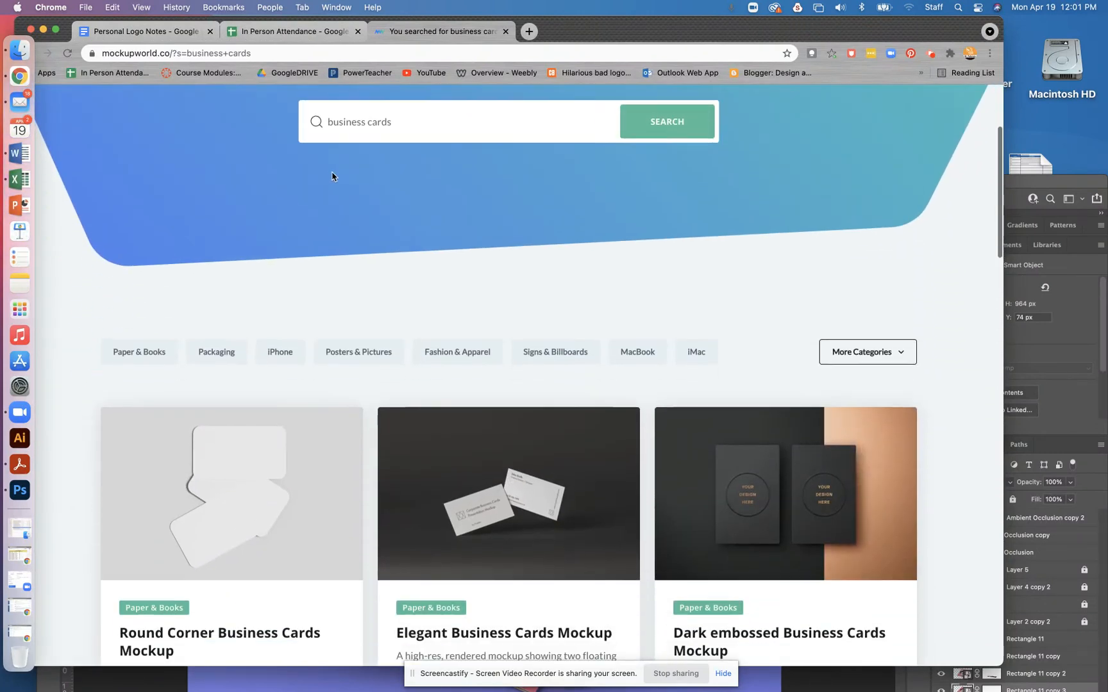
left_click(246, 367)
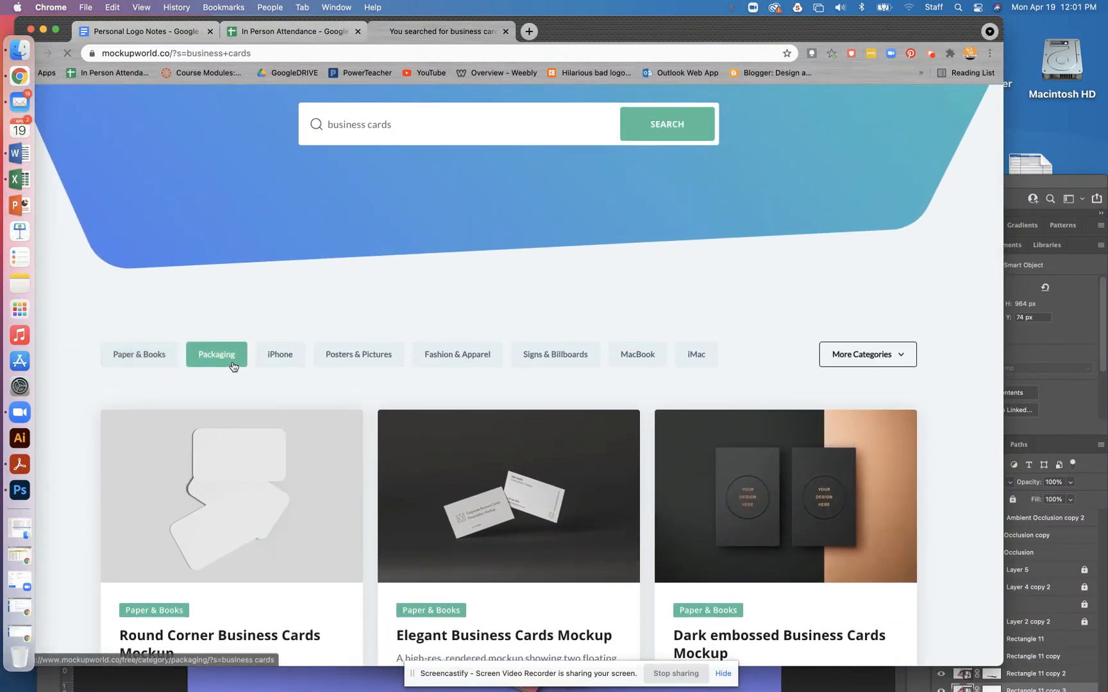
scroll(443, 435, "down", 7)
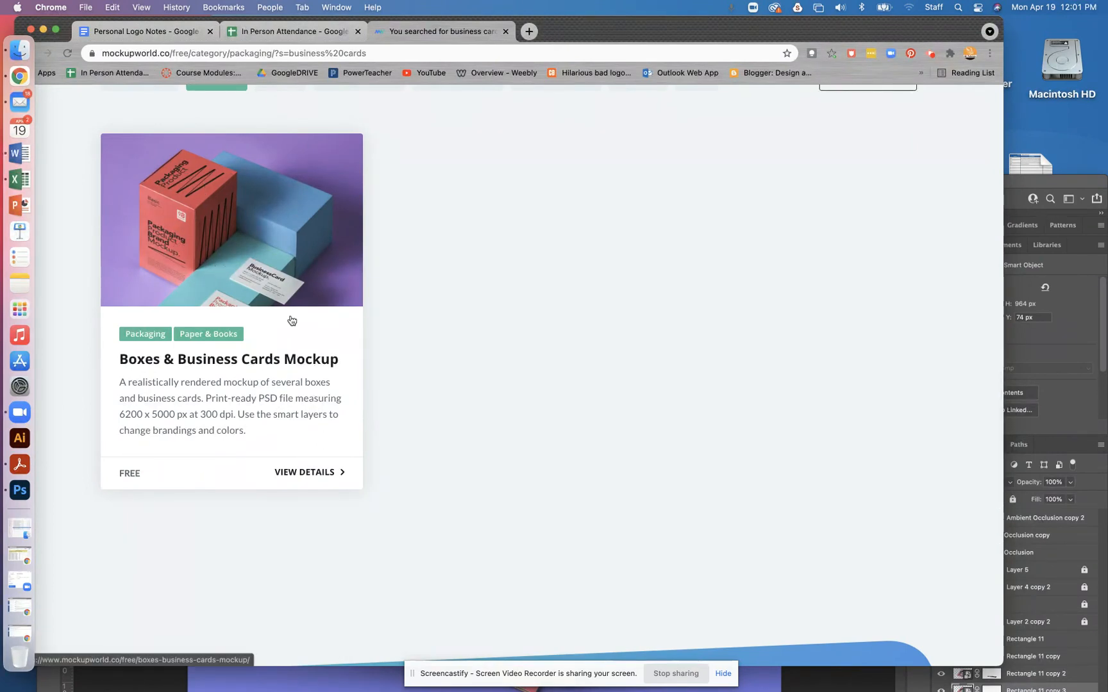
Filter the business cards mockup results by the Posters & Pictures category and check the listings
scroll(291, 321, "up", 6)
scroll(384, 333, "down", 2)
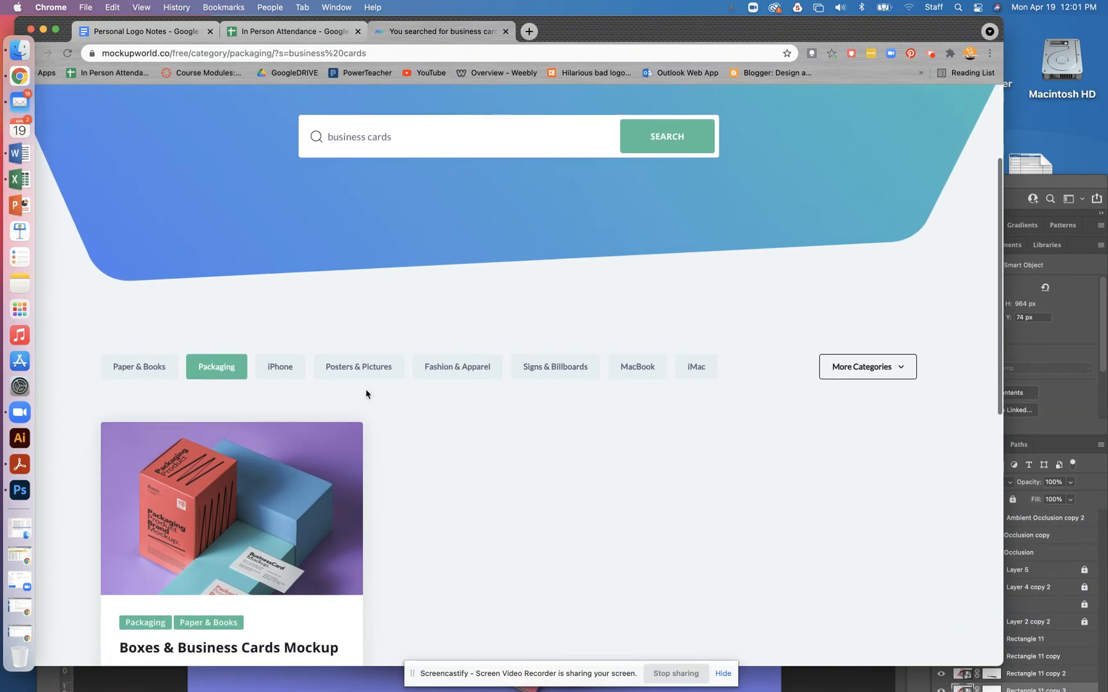
left_click(358, 369)
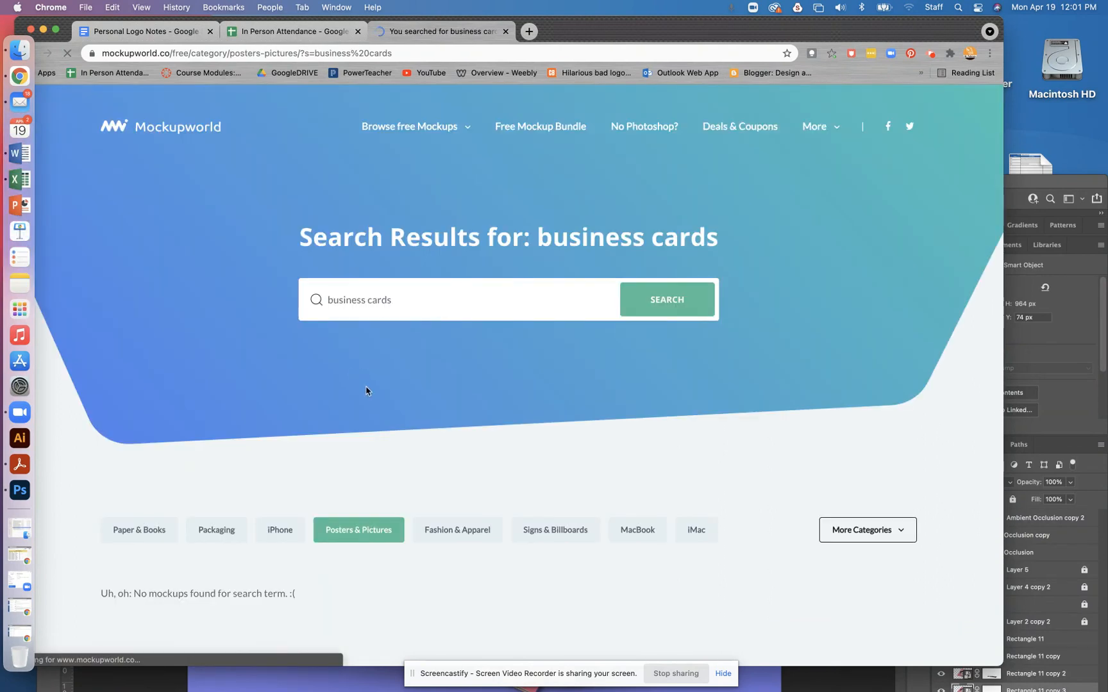
scroll(364, 388, "down", 5)
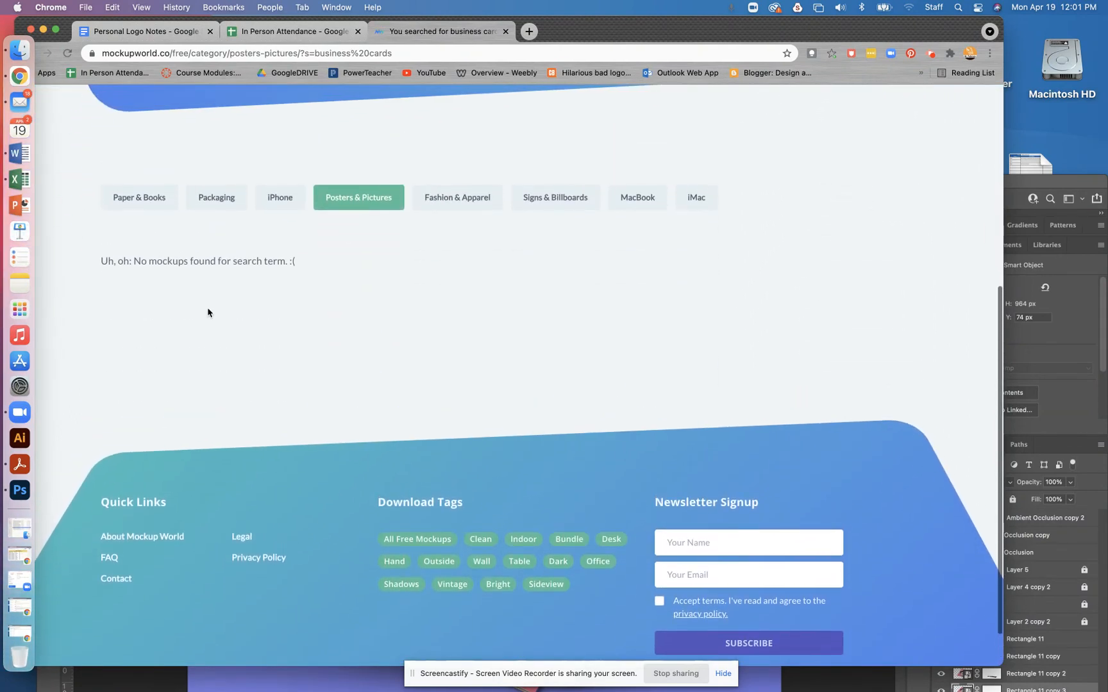
Switch the results to the Fashion & Apparel category and rerun the search with the business cards term cleared
scroll(432, 245, "up", 1)
left_click(457, 265)
scroll(455, 268, "up", 2)
left_click_drag(427, 288, 198, 280)
key("BackSpace")
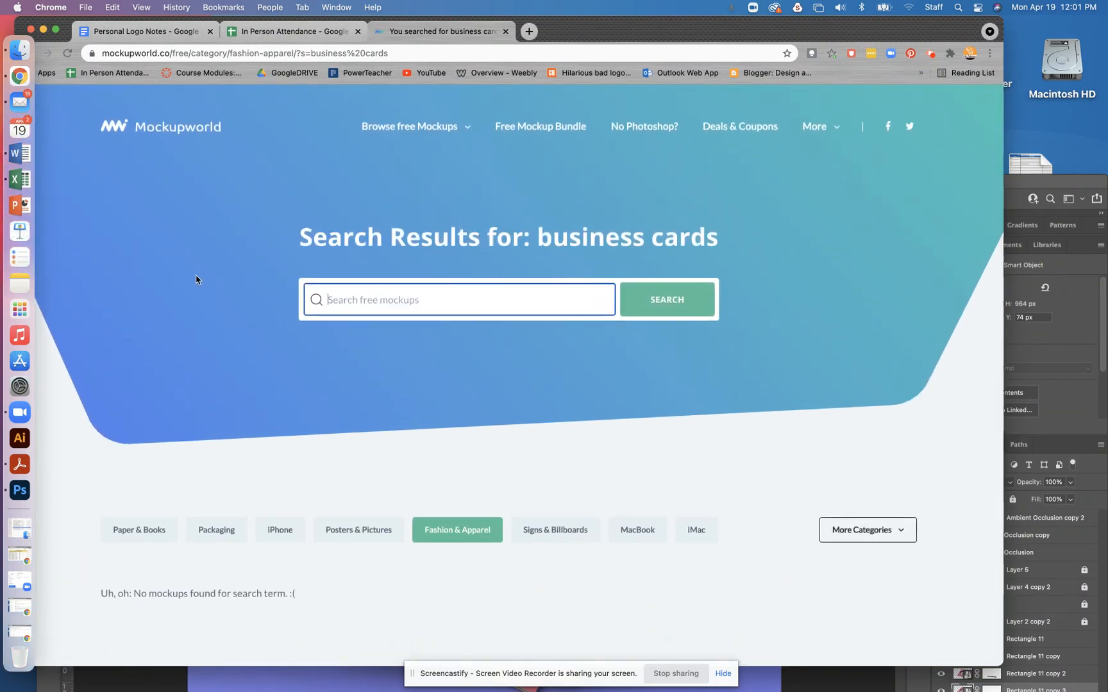
key("Return")
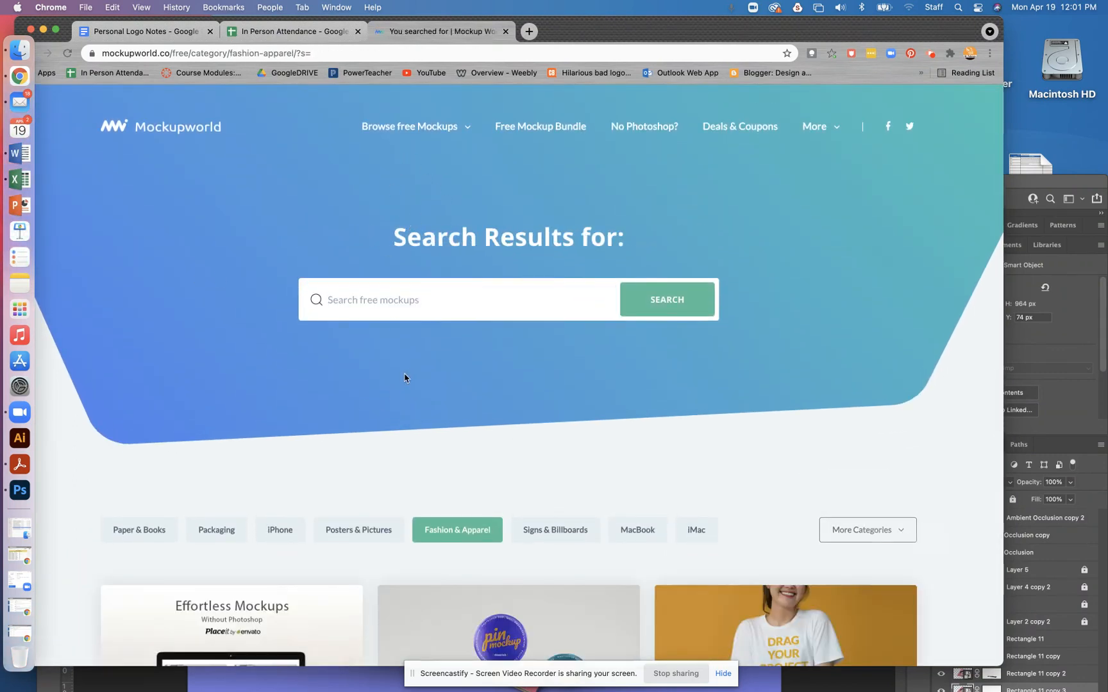
Open the Vehicles category of free mockups and look through its templates
mouse_move(407, 129)
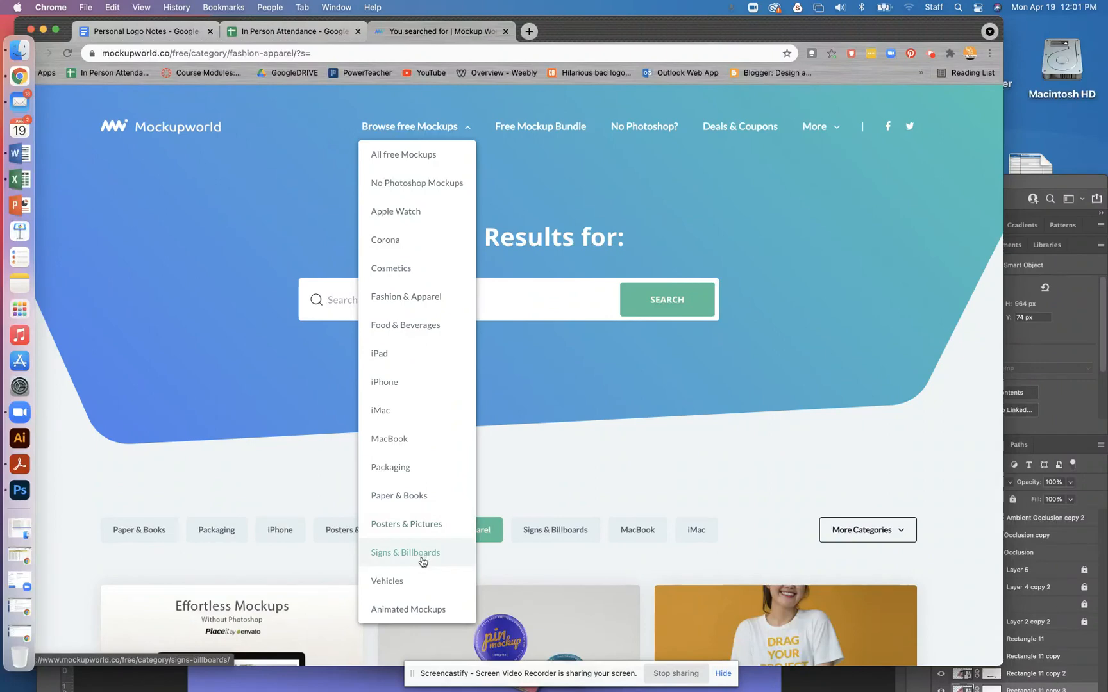
left_click(408, 589)
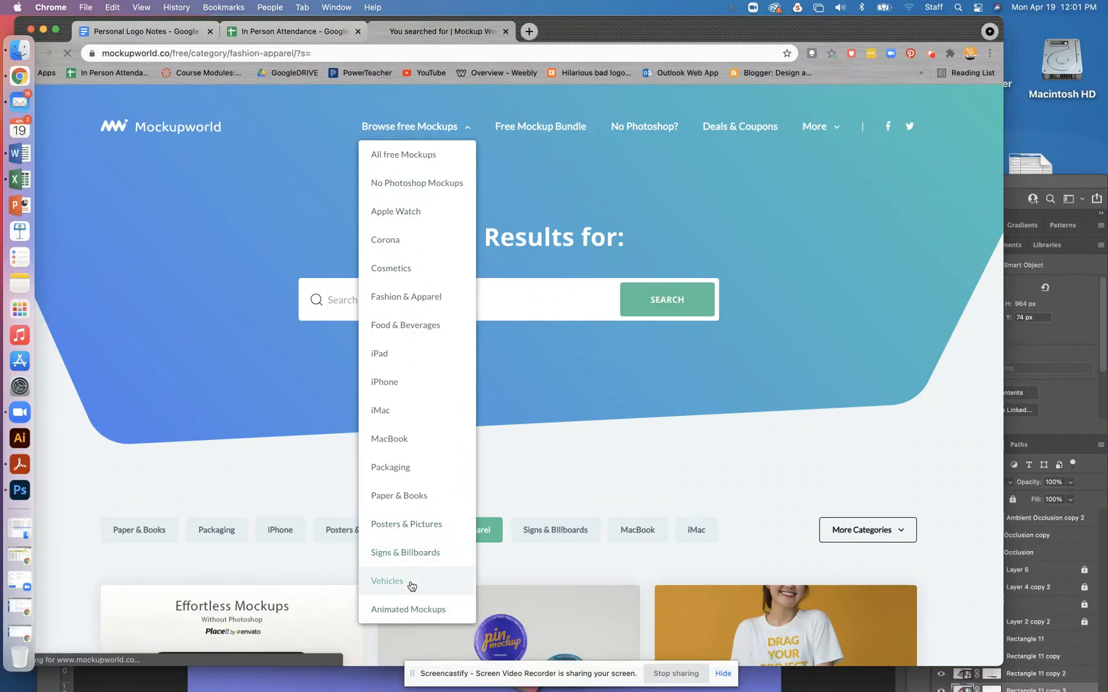
scroll(402, 376, "down", 8)
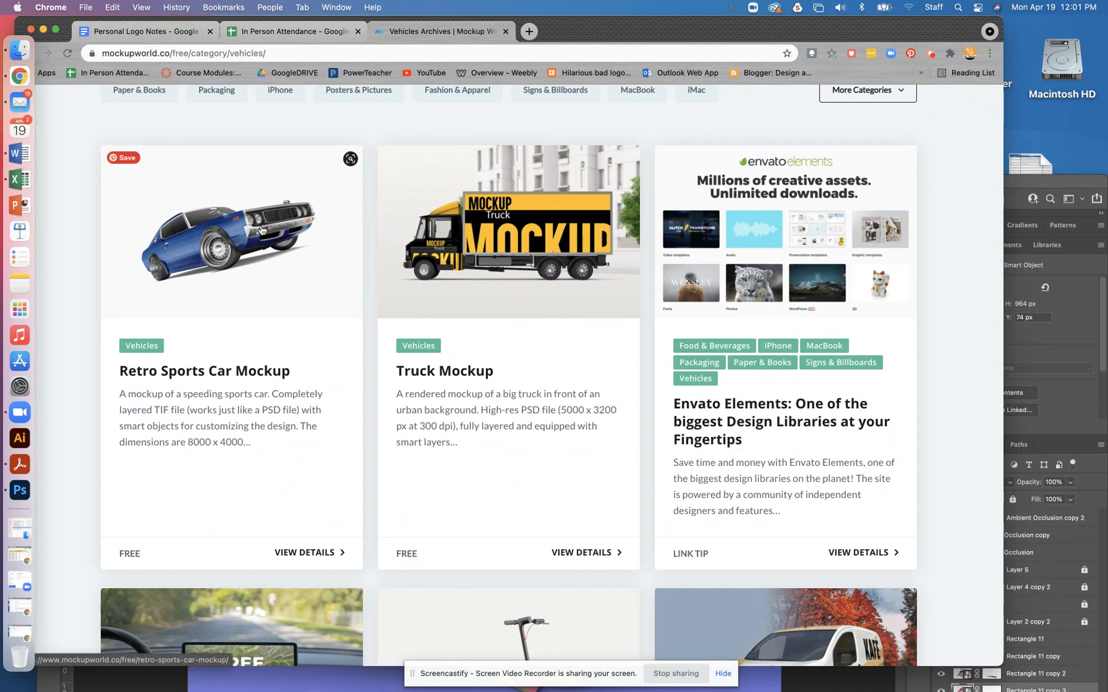
scroll(490, 393, "down", 5)
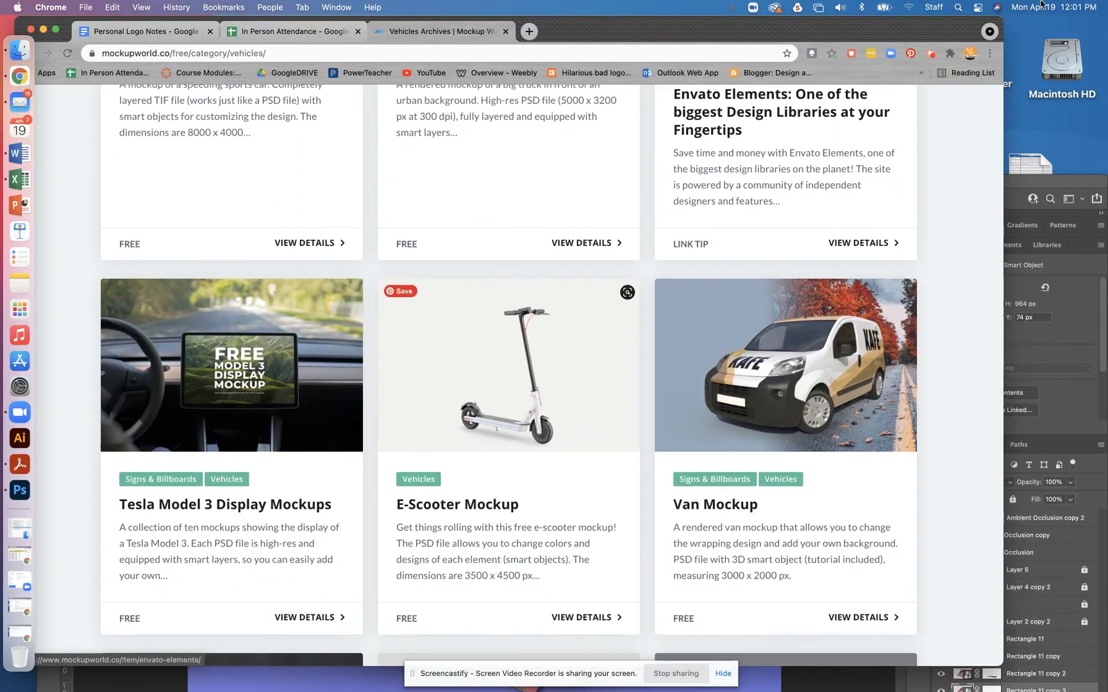
left_click_drag(620, 37, 675, 54)
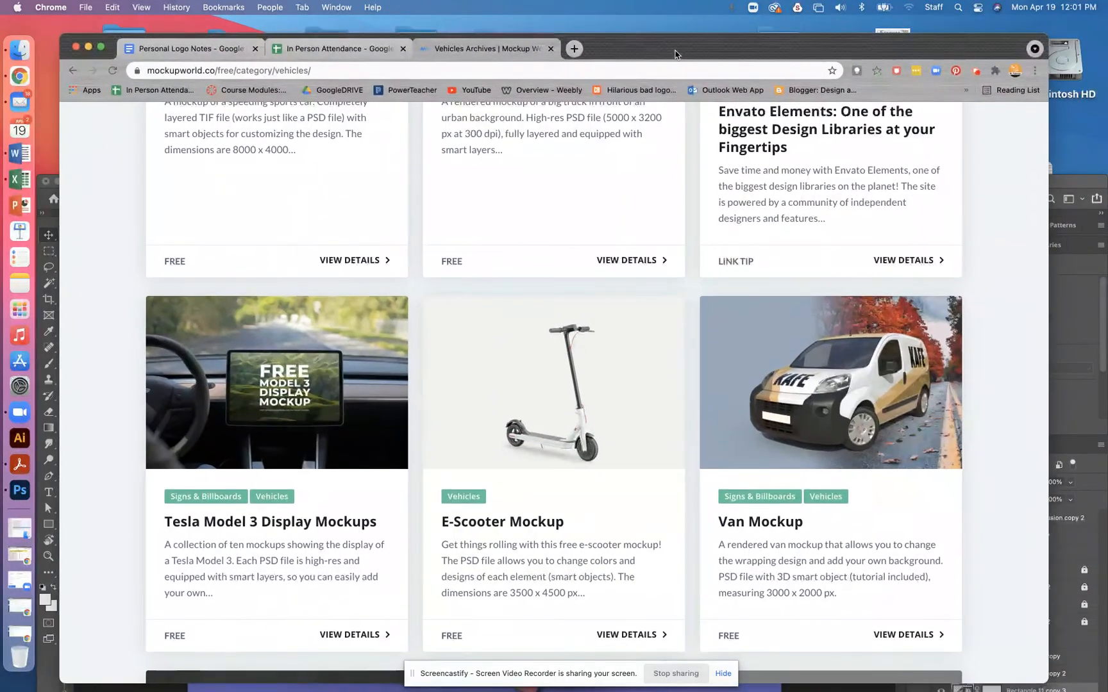
scroll(930, 349, "up", 10)
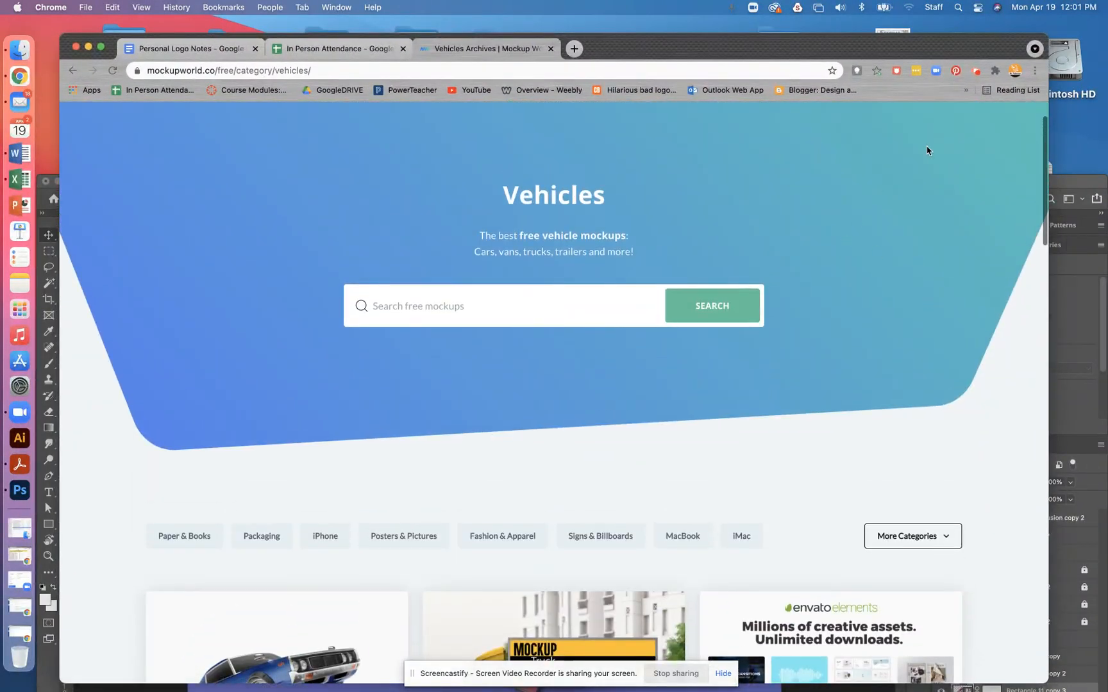
left_click(976, 71)
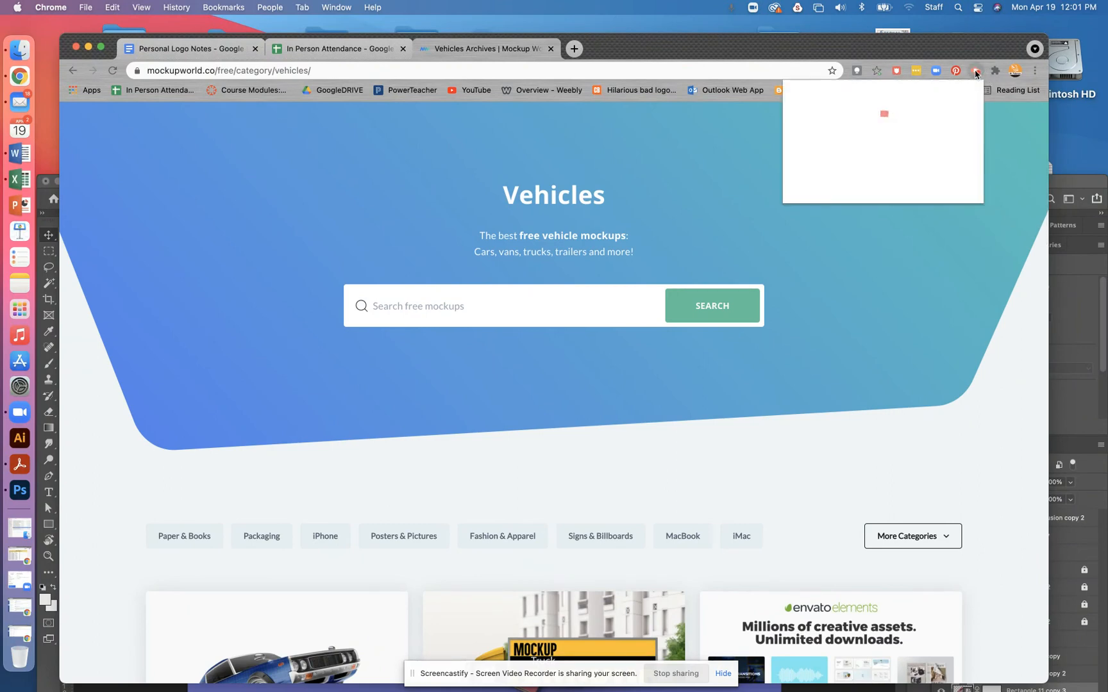